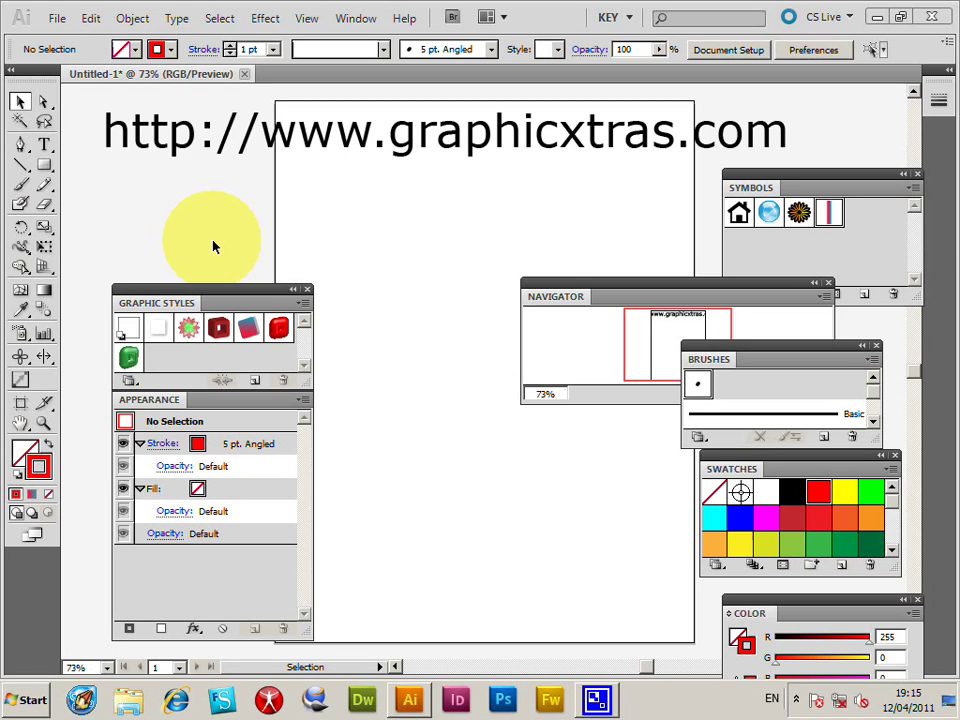
Pick the Paintbrush tool and confirm the red stroke and the 5 pt Angled brush.
{"action": "left_click", "coordinate": [21, 186]}
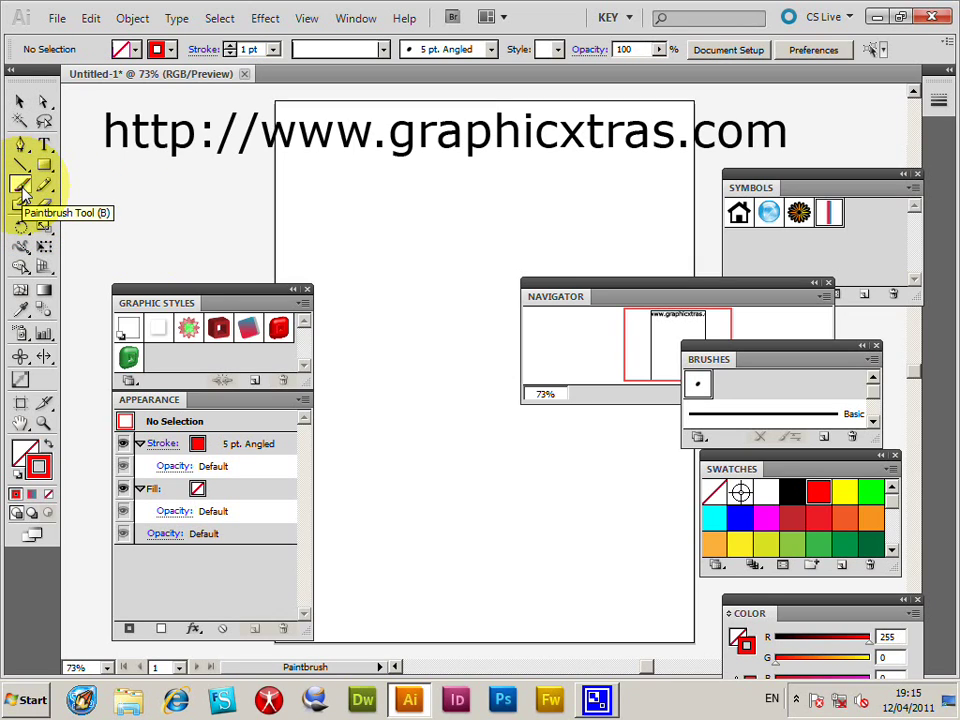
{"action": "left_click", "coordinate": [170, 50]}
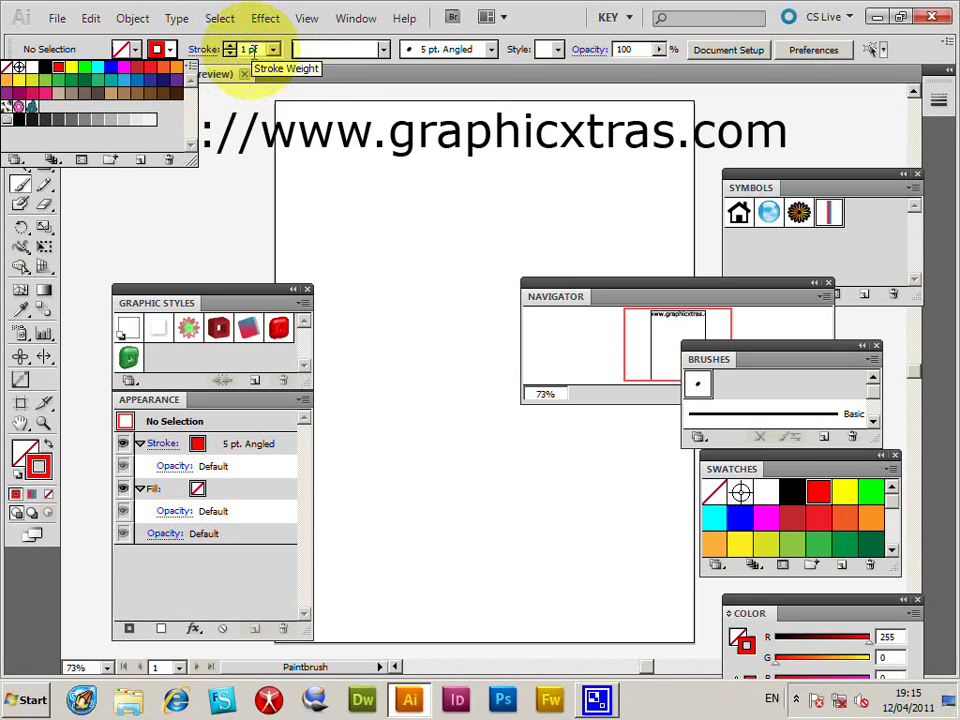
{"action": "left_click", "coordinate": [698, 386]}
{"action": "left_click", "coordinate": [355, 18]}
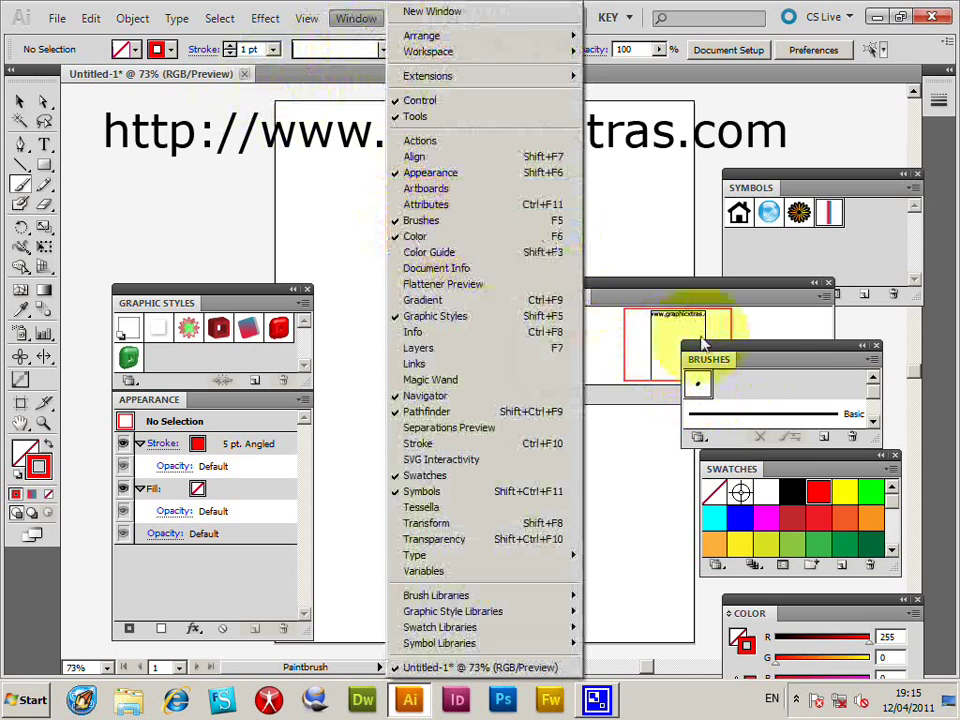
Paint a tall vertical red stroke down the artboard, then nudge it up about 10 mm.
{"action": "left_click_drag", "start_coordinate": [725, 362], "coordinate": [720, 362]}
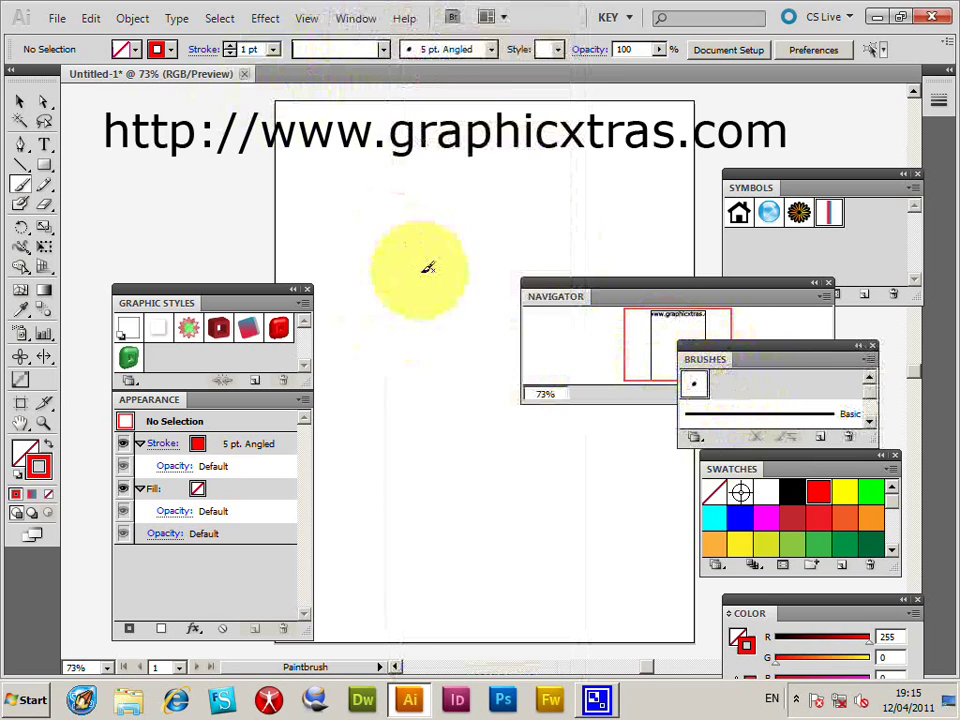
{"action": "mouse_move", "coordinate": [444, 255]}
{"action": "left_mouse_down"}
{"action": "mouse_move", "coordinate": [439, 504]}
{"action": "mouse_move", "coordinate": [426, 545]}
{"action": "left_mouse_up"}
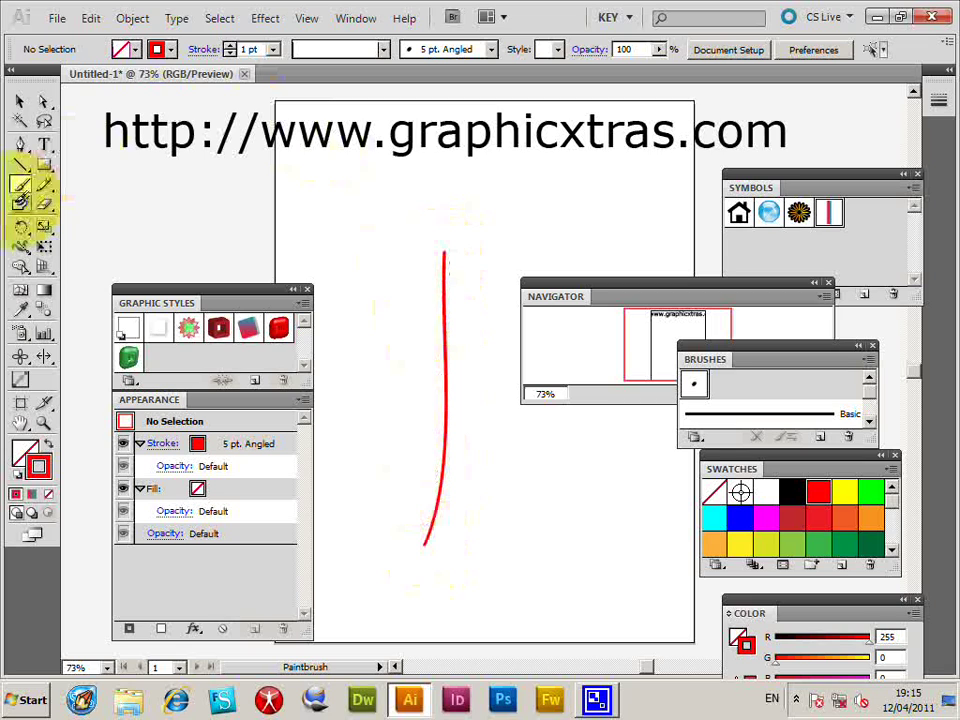
{"action": "left_click", "coordinate": [19, 101]}
{"action": "left_click", "coordinate": [447, 377]}
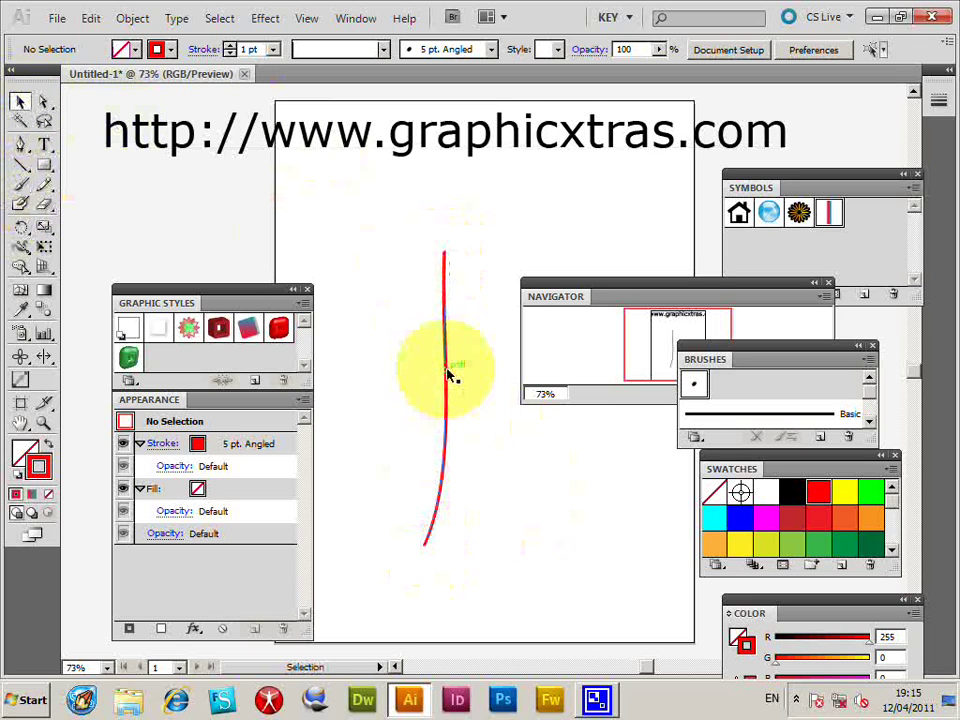
{"action": "left_click", "coordinate": [446, 376]}
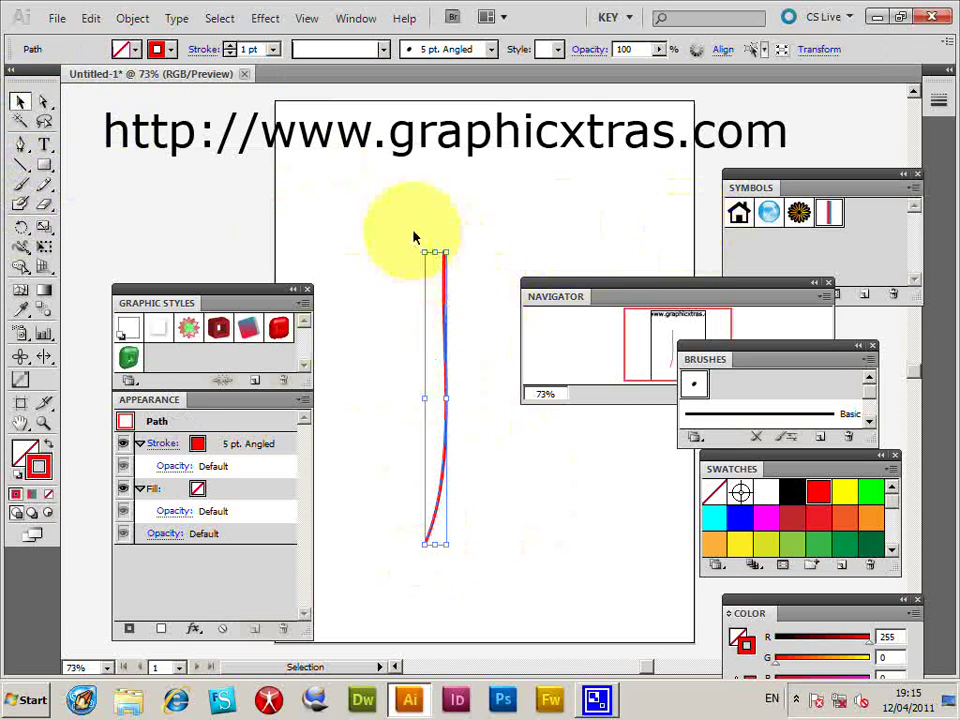
{"action": "left_click_drag", "start_coordinate": [447, 313], "coordinate": [438, 261]}
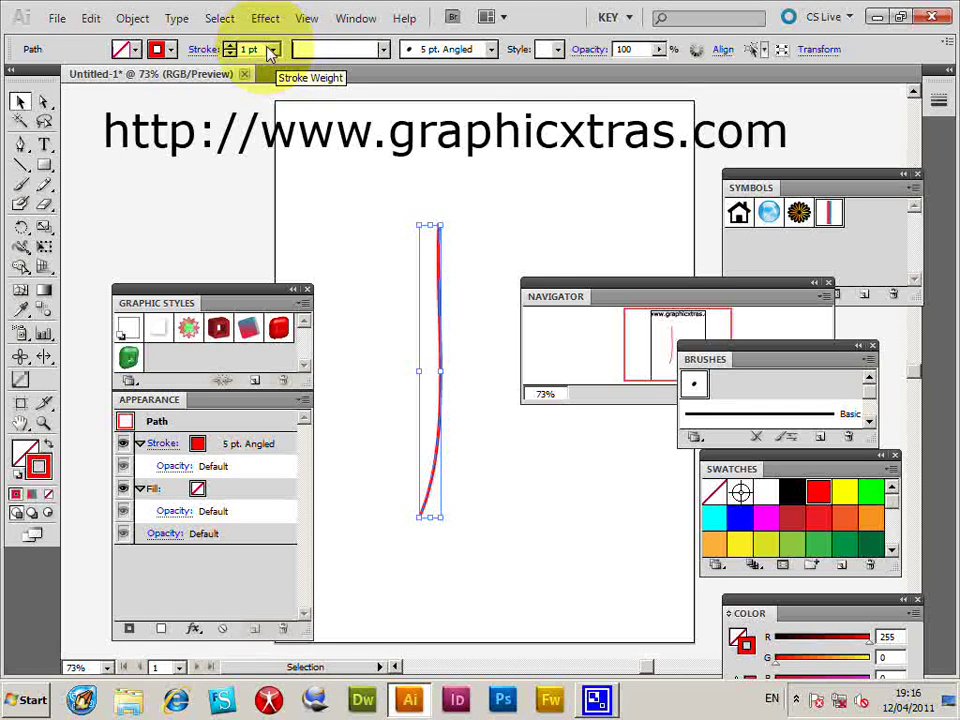
Set the red stroke's weight to 0.75 pt in the Control bar.
{"action": "left_click", "coordinate": [272, 49]}
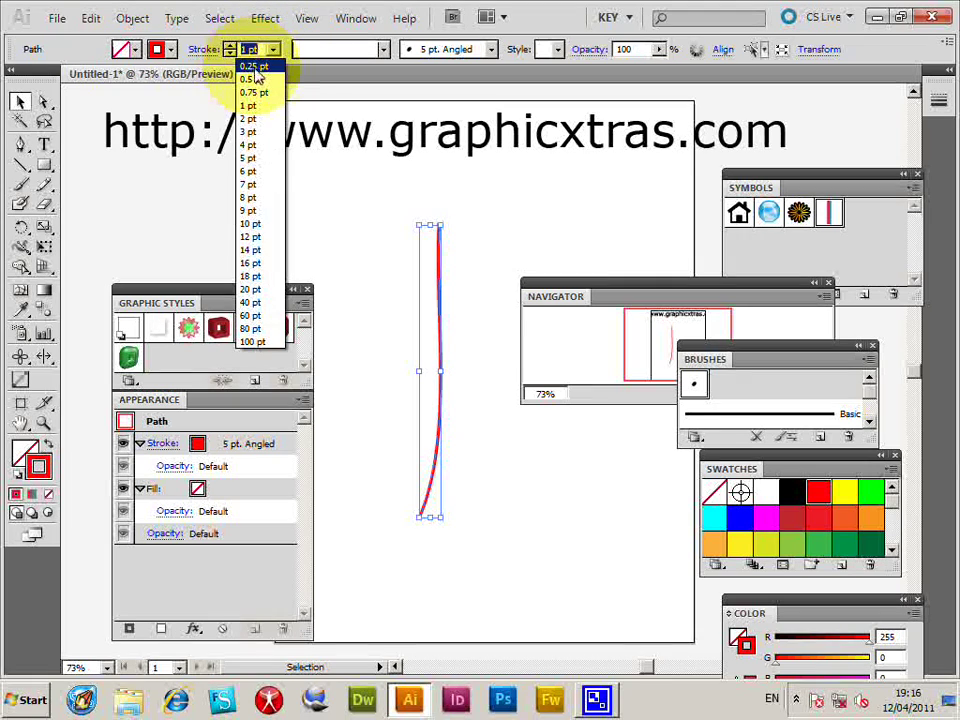
{"action": "left_click", "coordinate": [253, 64]}
{"action": "left_click", "coordinate": [272, 49]}
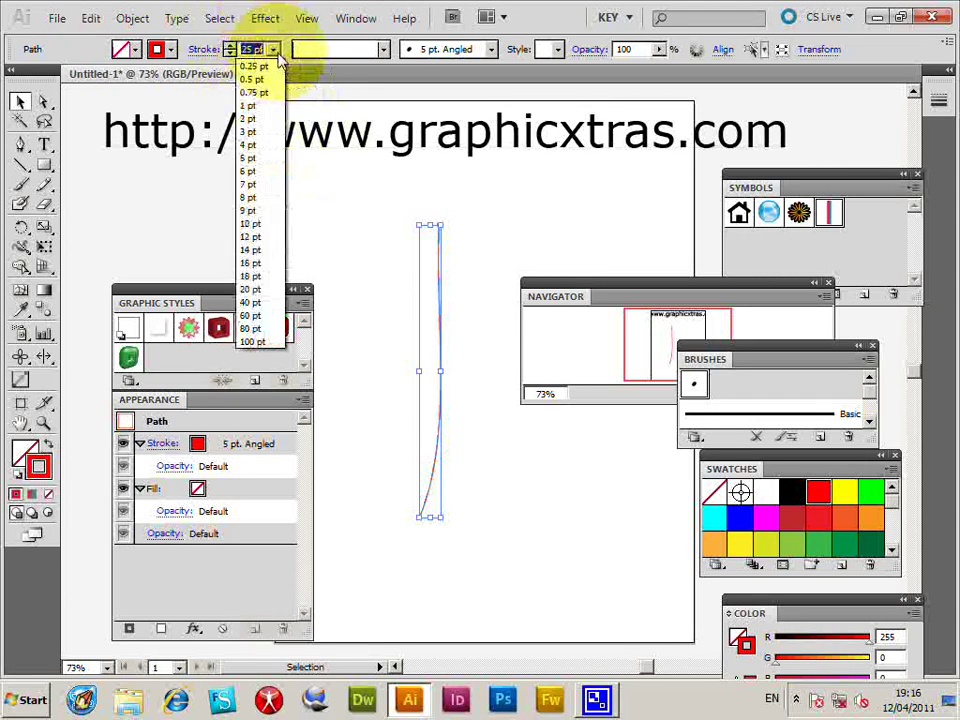
{"action": "left_click", "coordinate": [253, 91]}
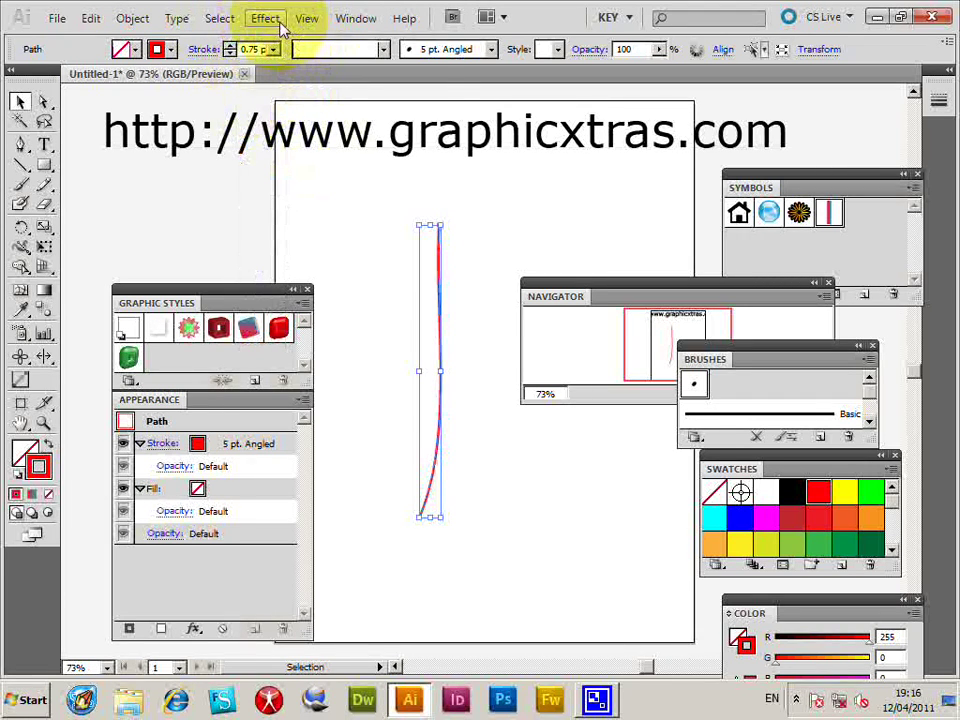
{"action": "left_click", "coordinate": [265, 18]}
{"action": "mouse_move", "coordinate": [258, 117]}
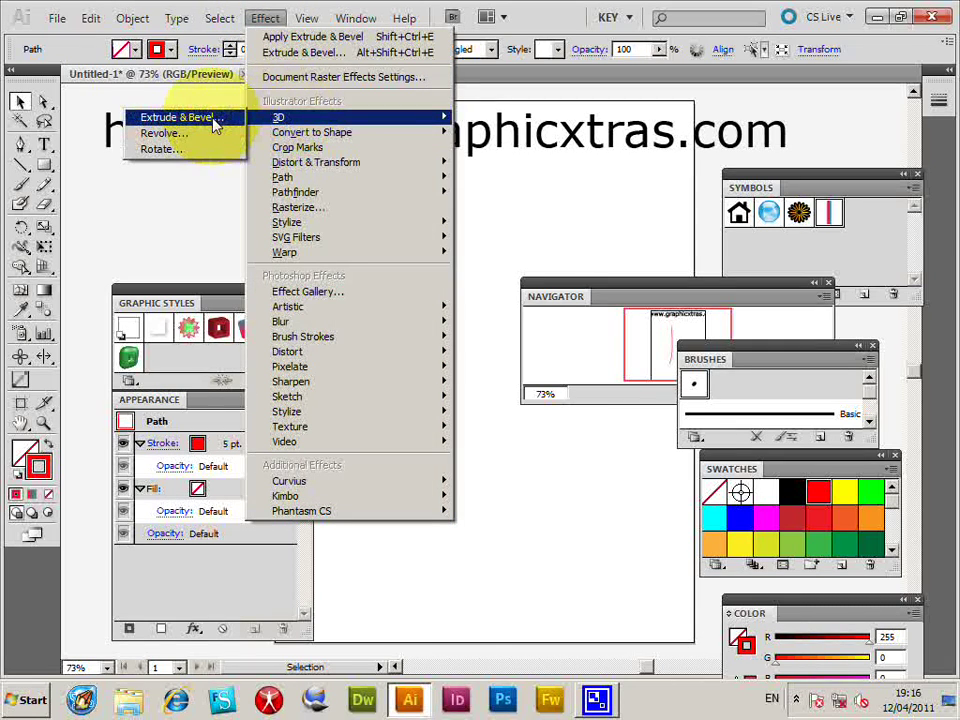
Open Extrude & Bevel with Preview on and choose the Rounded bevel.
{"action": "left_click", "coordinate": [215, 127]}
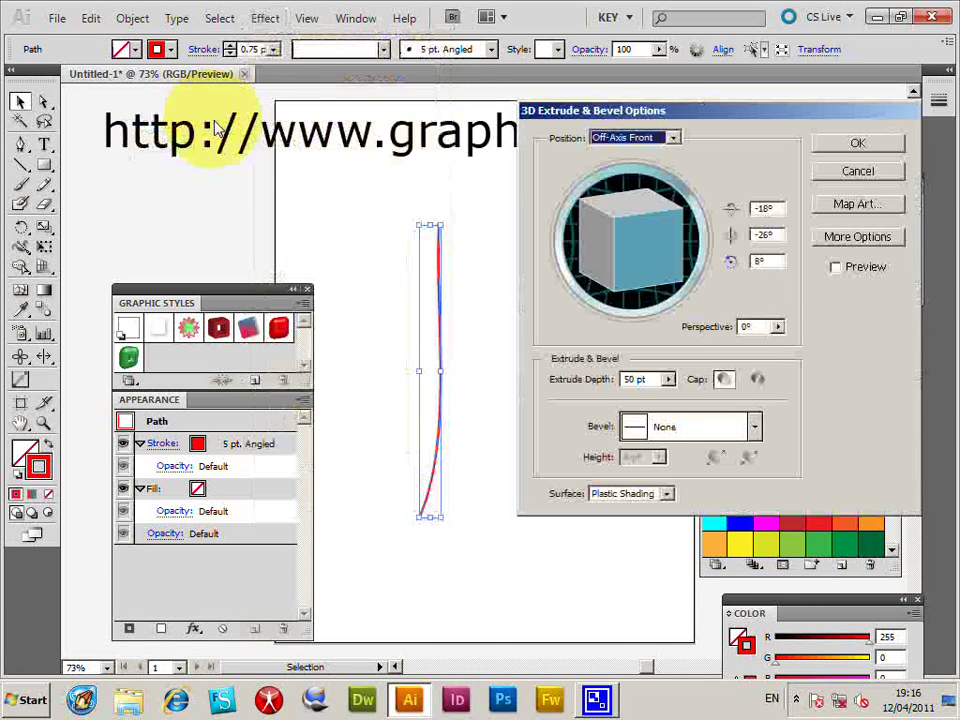
{"action": "left_click", "coordinate": [835, 268]}
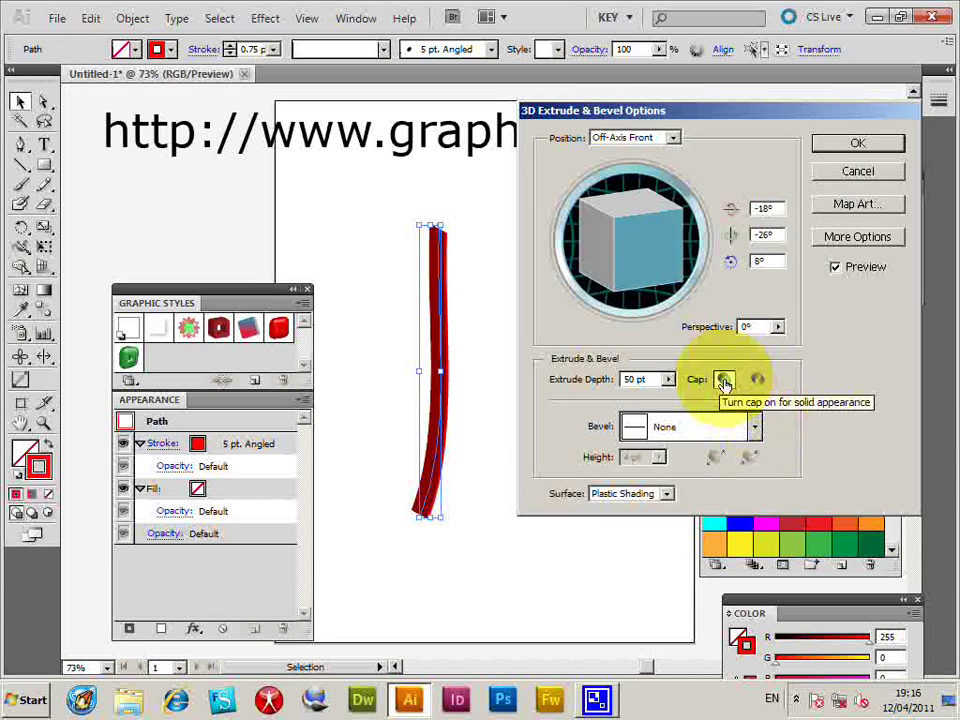
{"action": "left_click", "coordinate": [756, 428]}
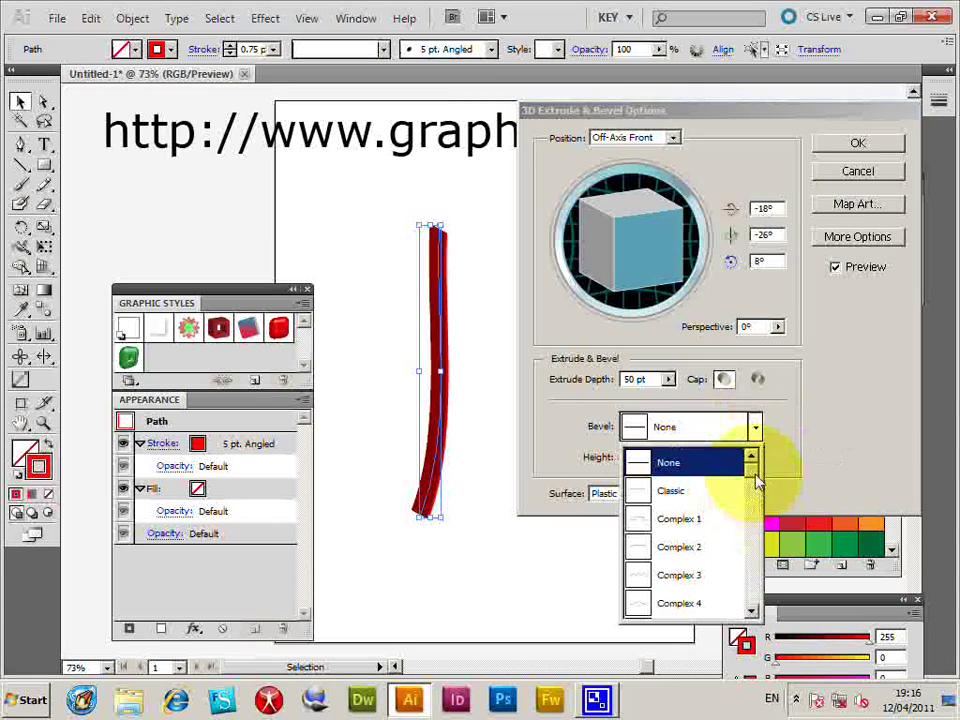
{"action": "left_click", "coordinate": [754, 495]}
{"action": "left_click", "coordinate": [678, 549]}
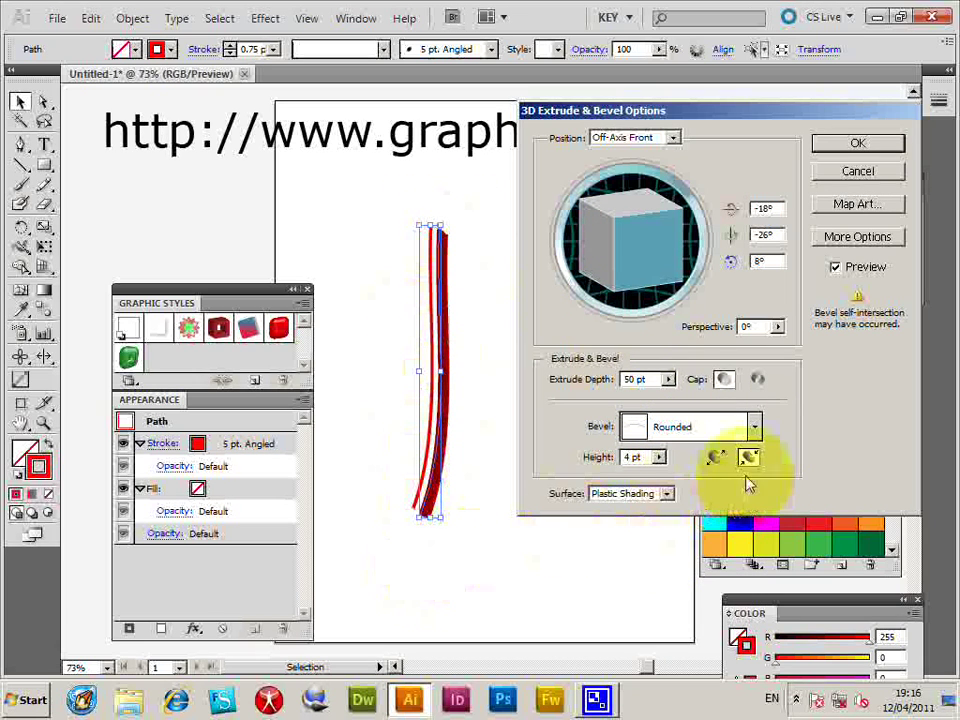
Raise the bevel height to about 37 pt and set the bevel extent outward.
{"action": "left_click", "coordinate": [658, 456]}
{"action": "left_click_drag", "start_coordinate": [573, 487], "coordinate": [726, 490]}
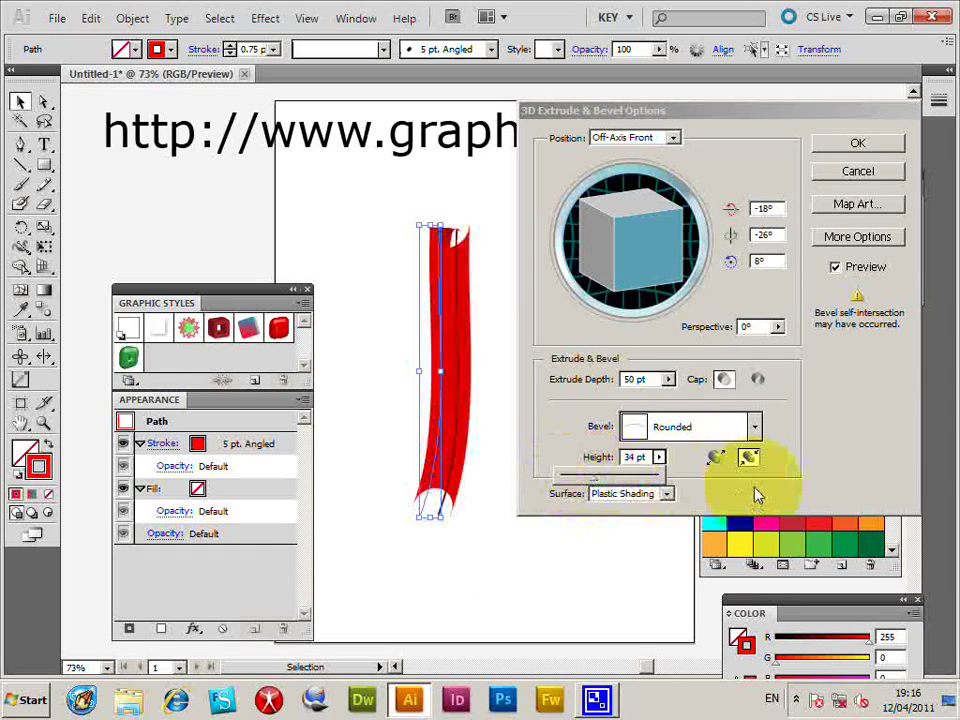
{"action": "left_click", "coordinate": [760, 491]}
{"action": "left_click", "coordinate": [716, 462]}
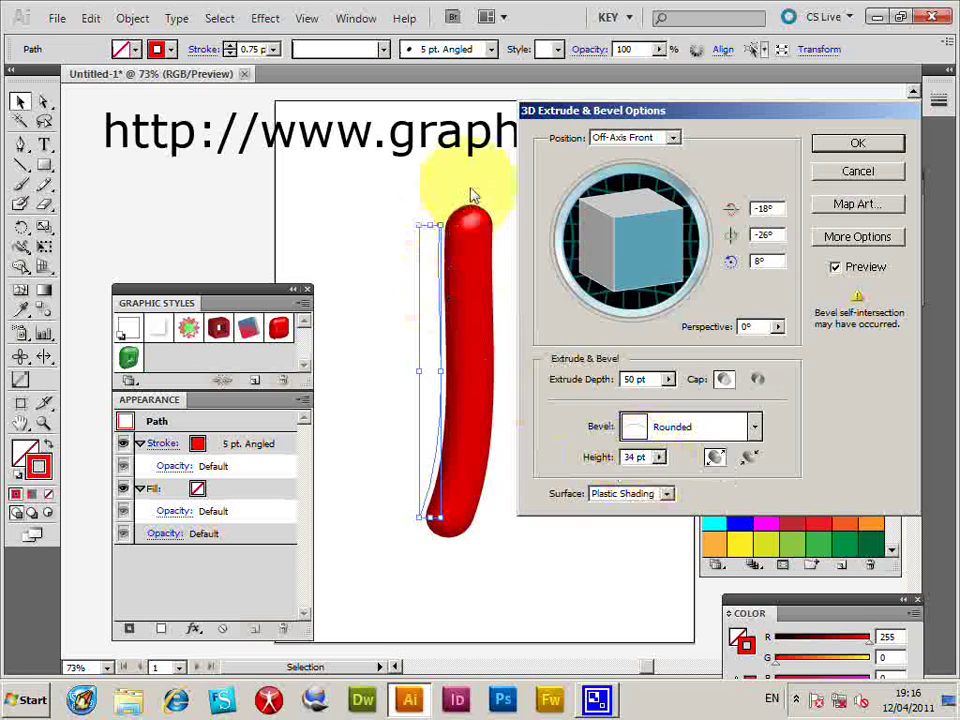
{"action": "left_click", "coordinate": [660, 457]}
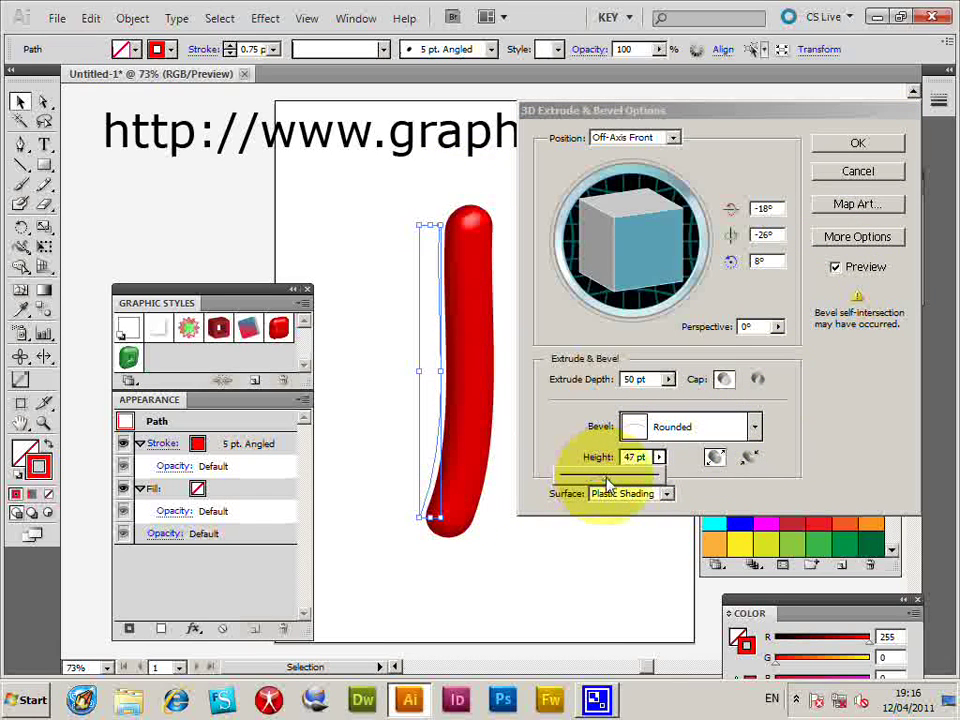
{"action": "left_click_drag", "start_coordinate": [607, 484], "coordinate": [600, 486]}
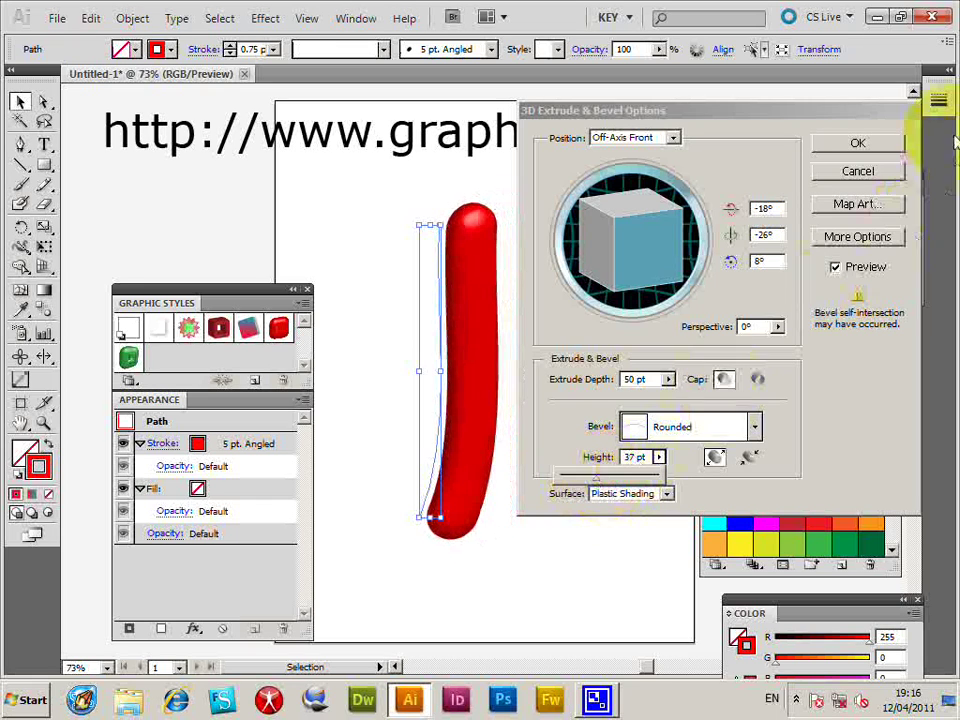
{"action": "left_click", "coordinate": [866, 147]}
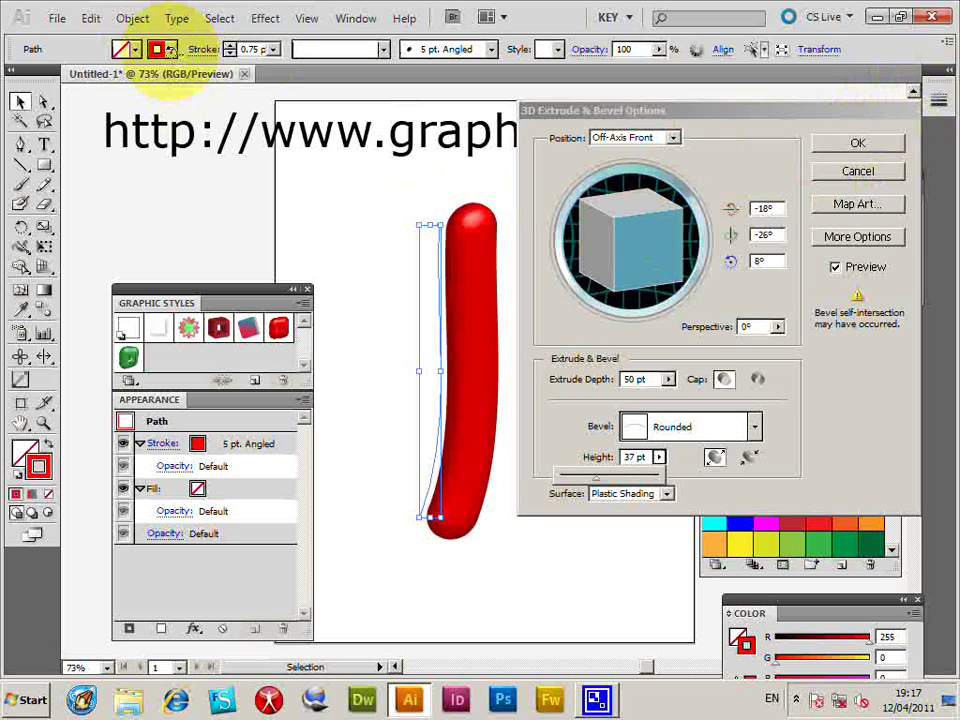
Apply the 3D tube effect and save it as new Graphic Style 5.
{"action": "left_click", "coordinate": [873, 147]}
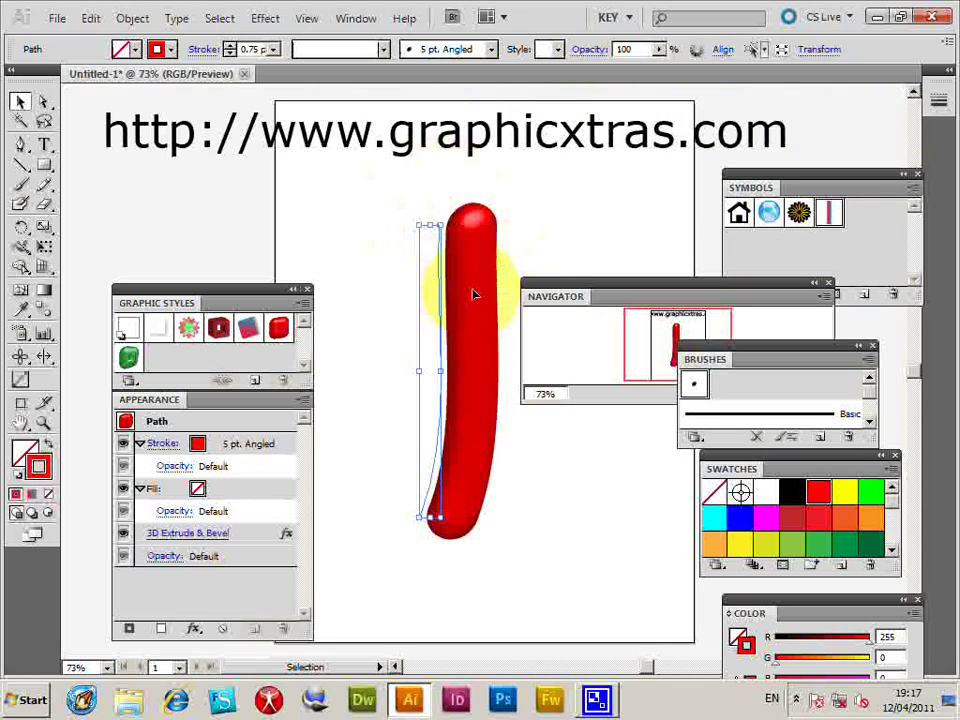
{"action": "left_click", "coordinate": [300, 305]}
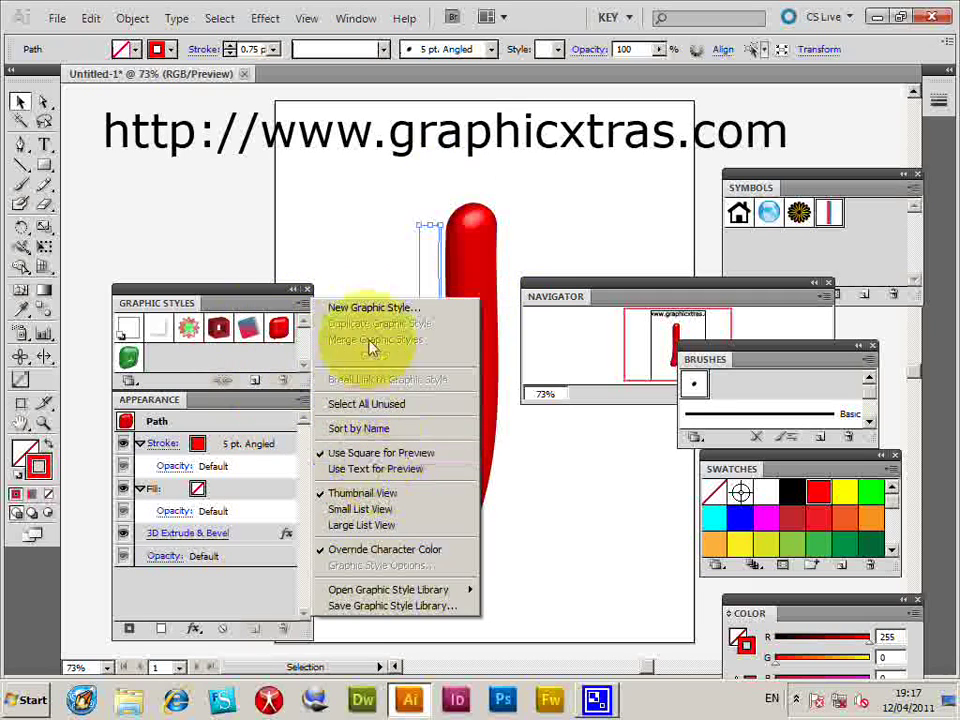
{"action": "left_click", "coordinate": [365, 307]}
{"action": "left_click", "coordinate": [606, 336]}
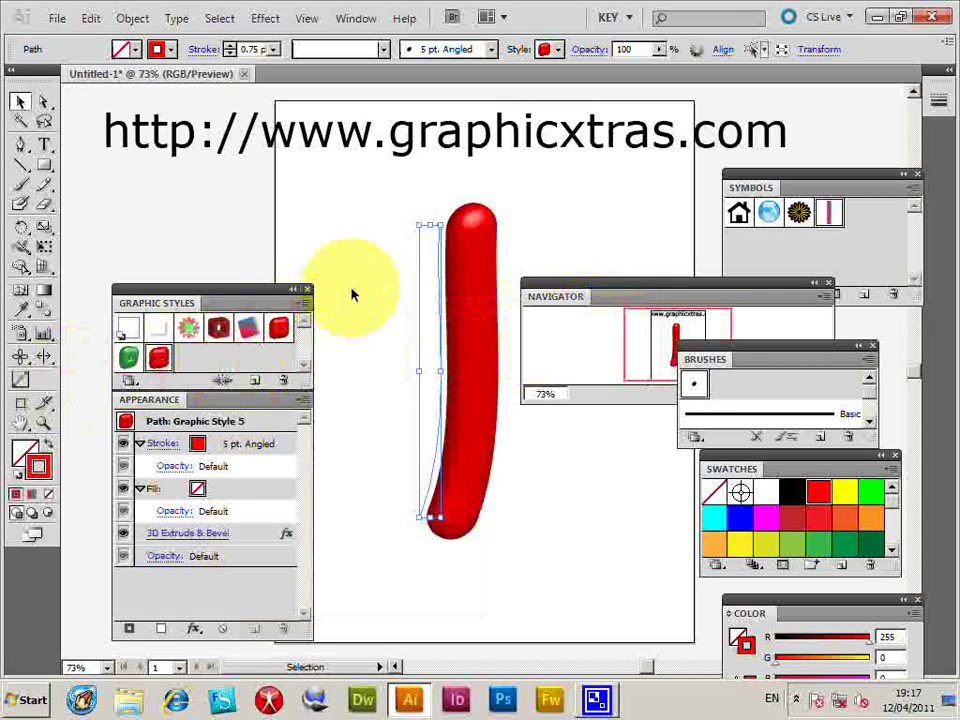
Delete the original tube and paint three new strokes that render as red 3D tubes.
{"action": "key", "text": "Delete"}
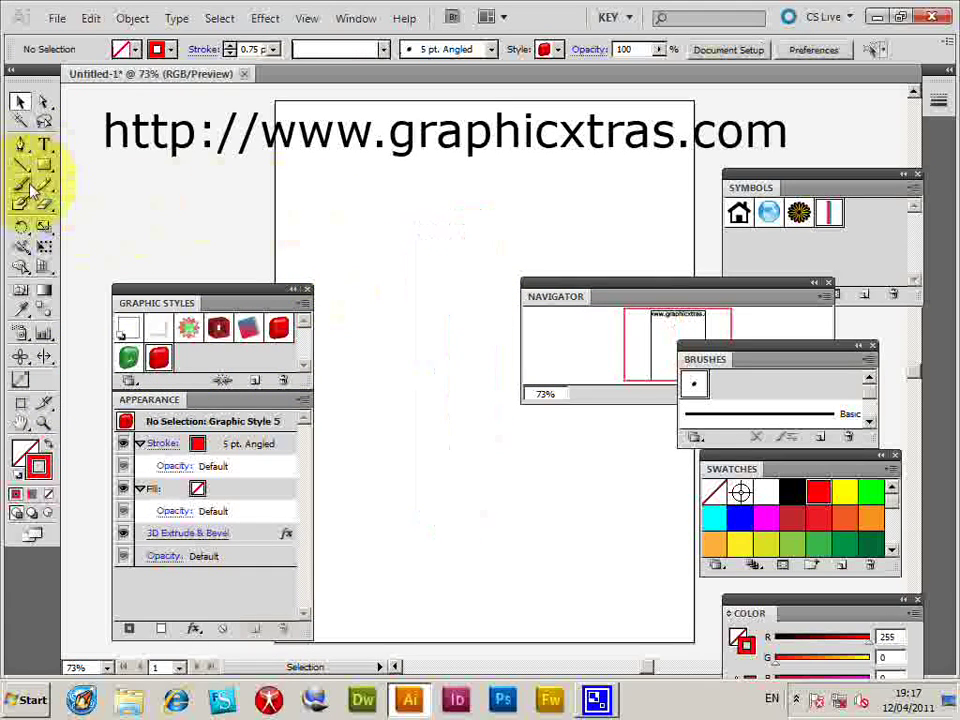
{"action": "left_click_drag", "start_coordinate": [420, 508], "coordinate": [435, 313]}
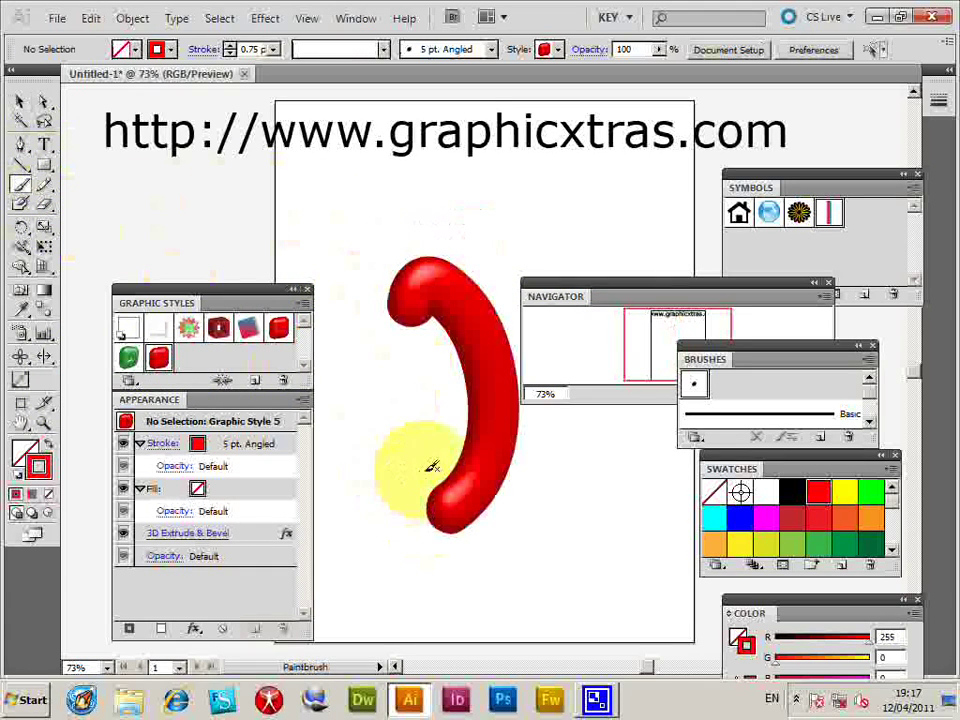
{"action": "mouse_move", "coordinate": [412, 465]}
{"action": "left_mouse_down"}
{"action": "mouse_move", "coordinate": [343, 262]}
{"action": "mouse_move", "coordinate": [358, 463]}
{"action": "left_mouse_up"}
{"action": "mouse_move", "coordinate": [429, 242]}
{"action": "left_mouse_down"}
{"action": "mouse_move", "coordinate": [439, 262]}
{"action": "mouse_move", "coordinate": [390, 519]}
{"action": "mouse_move", "coordinate": [354, 321]}
{"action": "mouse_move", "coordinate": [422, 561]}
{"action": "left_mouse_up"}
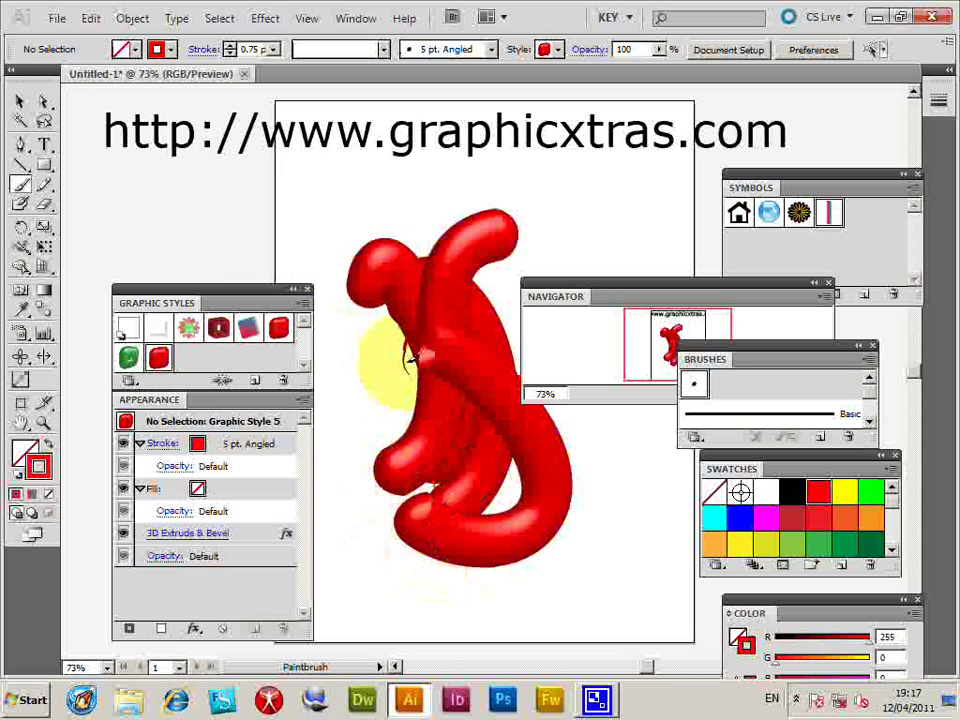
Set the stroke weight to 0.25 pt and paint two more red tube strokes.
{"action": "left_click", "coordinate": [273, 49]}
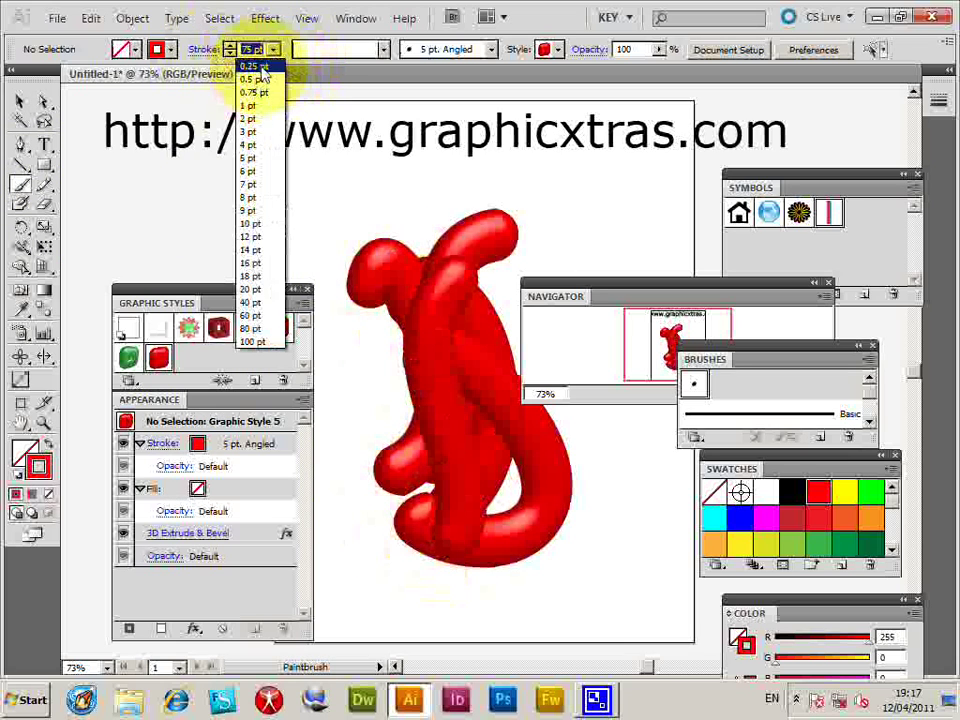
{"action": "left_click", "coordinate": [253, 66]}
{"action": "mouse_move", "coordinate": [380, 450]}
{"action": "left_mouse_down"}
{"action": "mouse_move", "coordinate": [343, 470]}
{"action": "mouse_move", "coordinate": [405, 258]}
{"action": "left_mouse_up"}
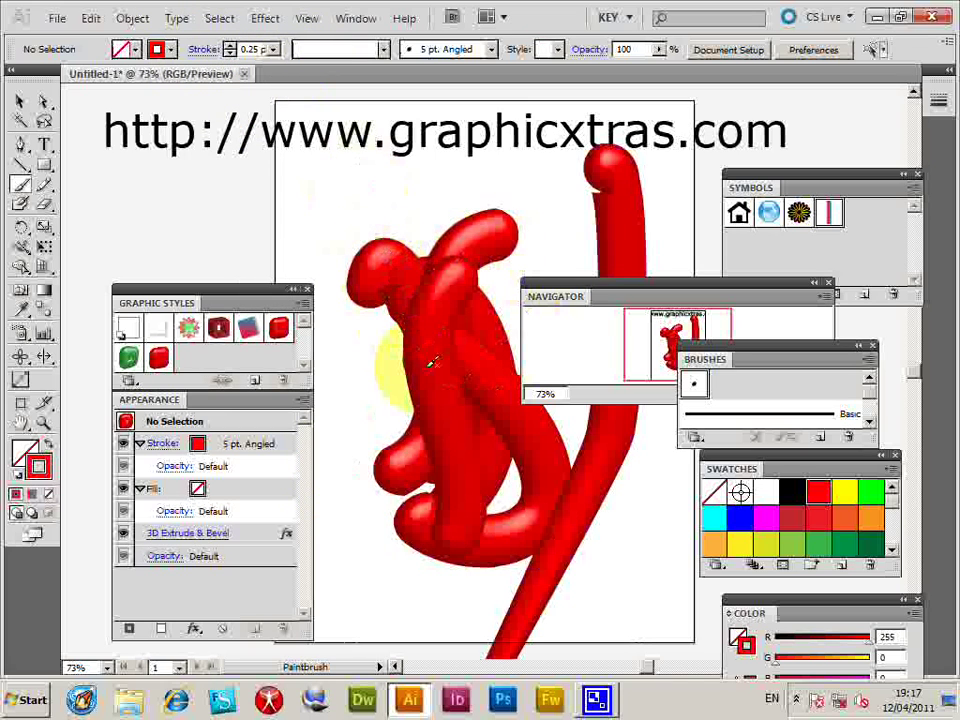
{"action": "mouse_move", "coordinate": [377, 322]}
{"action": "left_mouse_down"}
{"action": "mouse_move", "coordinate": [410, 456]}
{"action": "mouse_move", "coordinate": [334, 194]}
{"action": "mouse_move", "coordinate": [388, 232]}
{"action": "mouse_move", "coordinate": [420, 228]}
{"action": "left_mouse_up"}
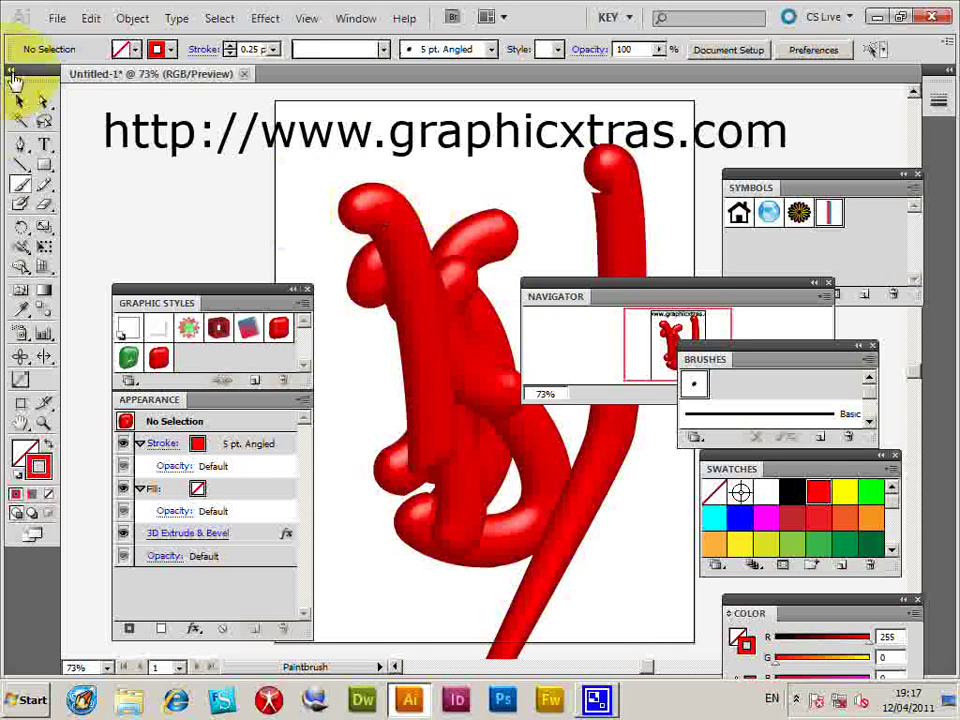
{"action": "left_click", "coordinate": [20, 101]}
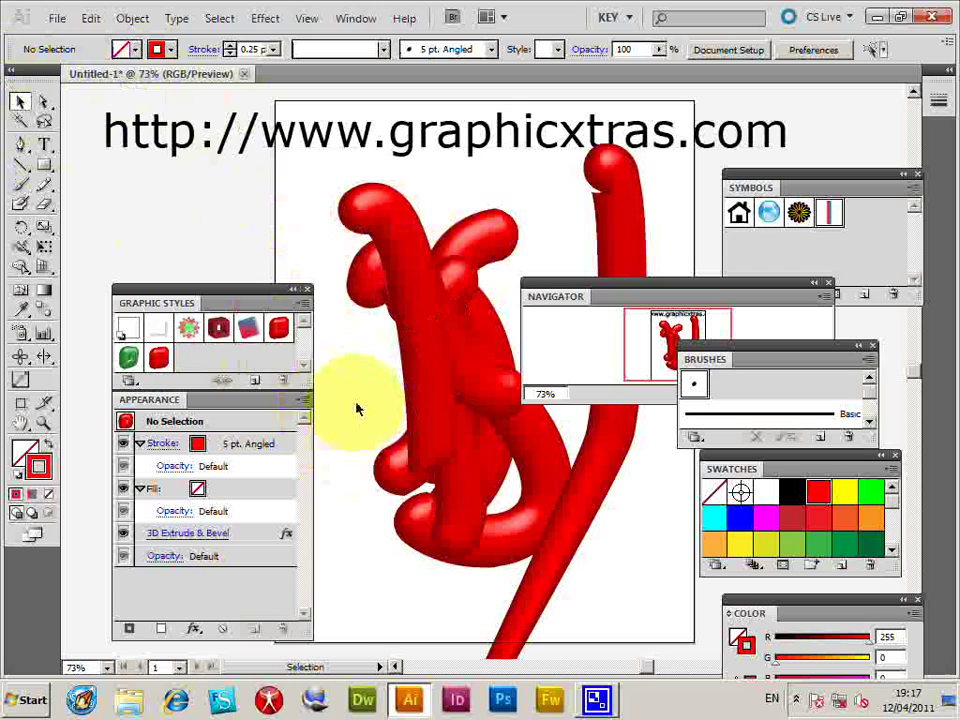
Marquee-select and delete all the red tube strokes, then return to the Paintbrush.
{"action": "mouse_move", "coordinate": [345, 382]}
{"action": "left_mouse_down"}
{"action": "mouse_move", "coordinate": [654, 536]}
{"action": "mouse_move", "coordinate": [649, 514]}
{"action": "left_mouse_up"}
{"action": "key", "text": "Delete"}
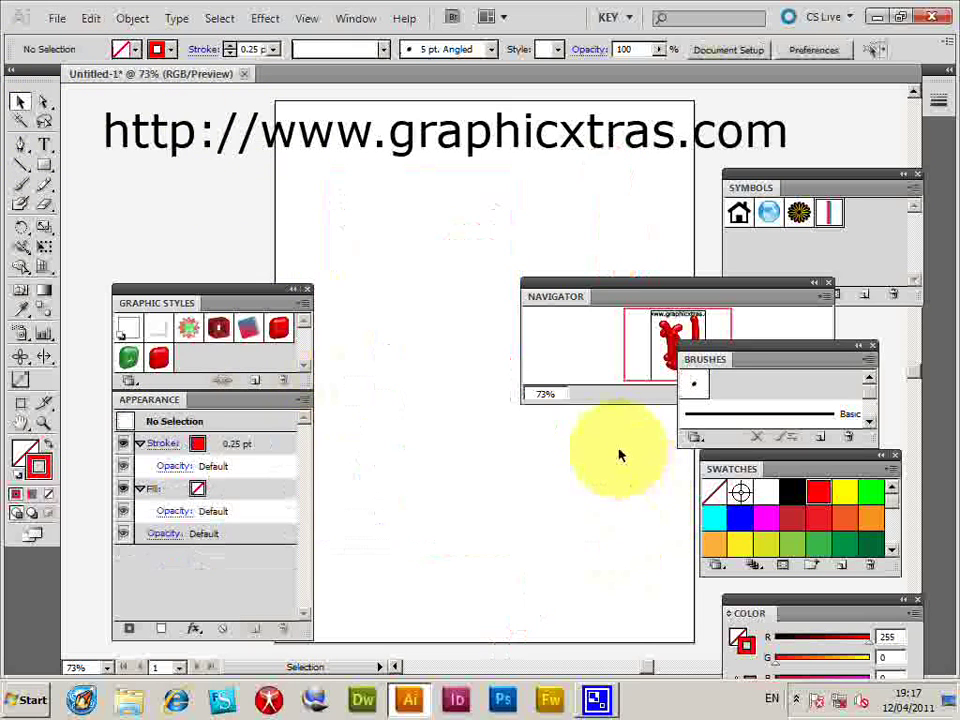
{"action": "left_click", "coordinate": [21, 184]}
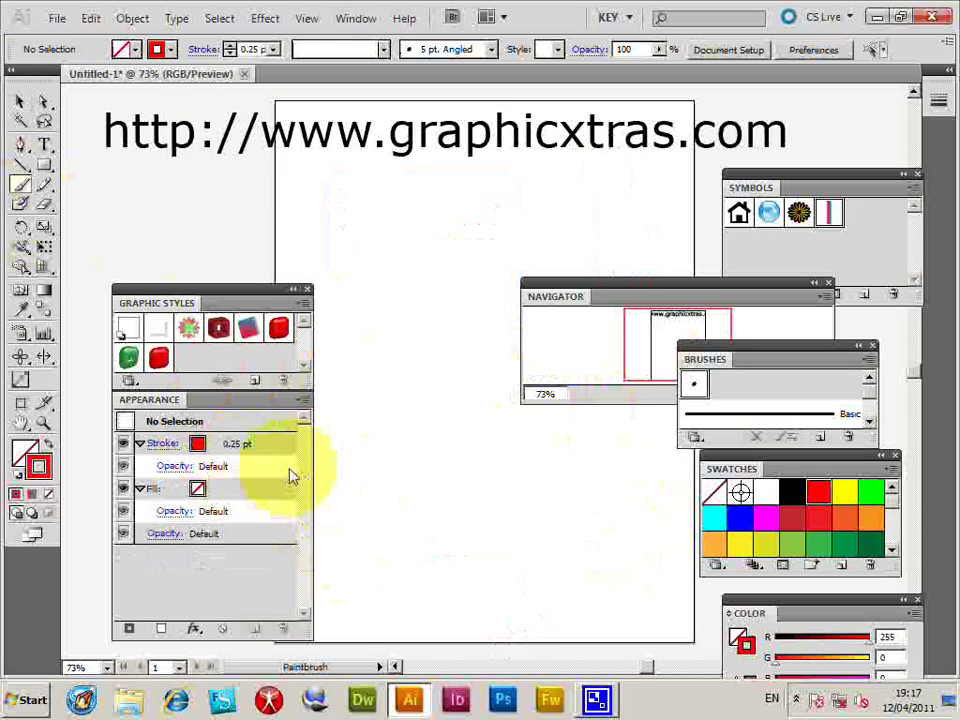
{"action": "left_click", "coordinate": [302, 403]}
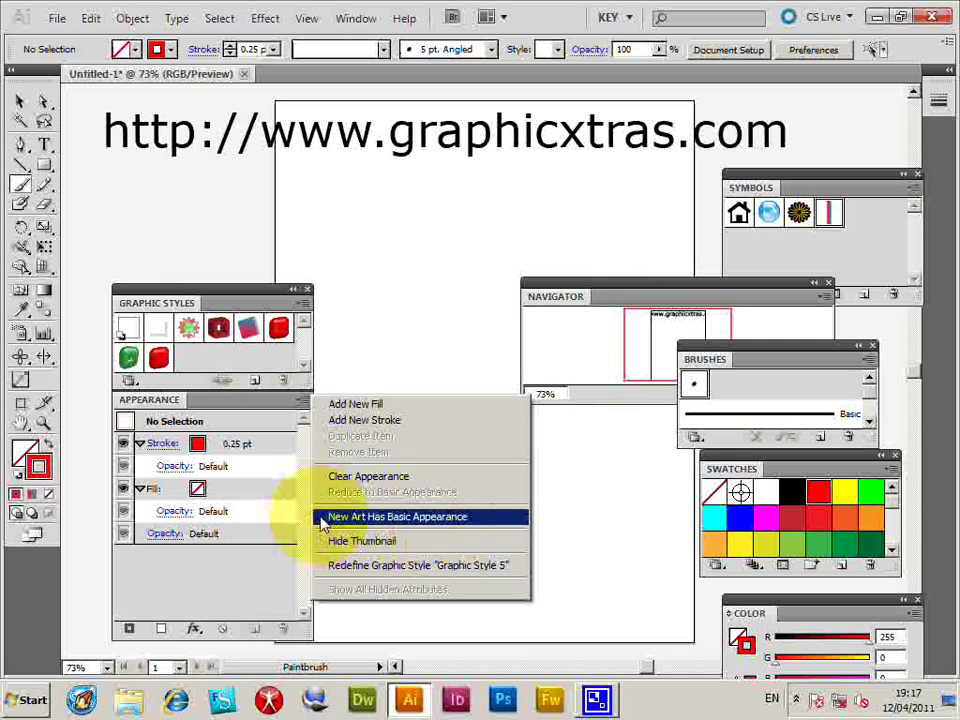
Paint a curved stroke on the left and apply the red Graphic Style 5 tube to it.
{"action": "left_click", "coordinate": [365, 360]}
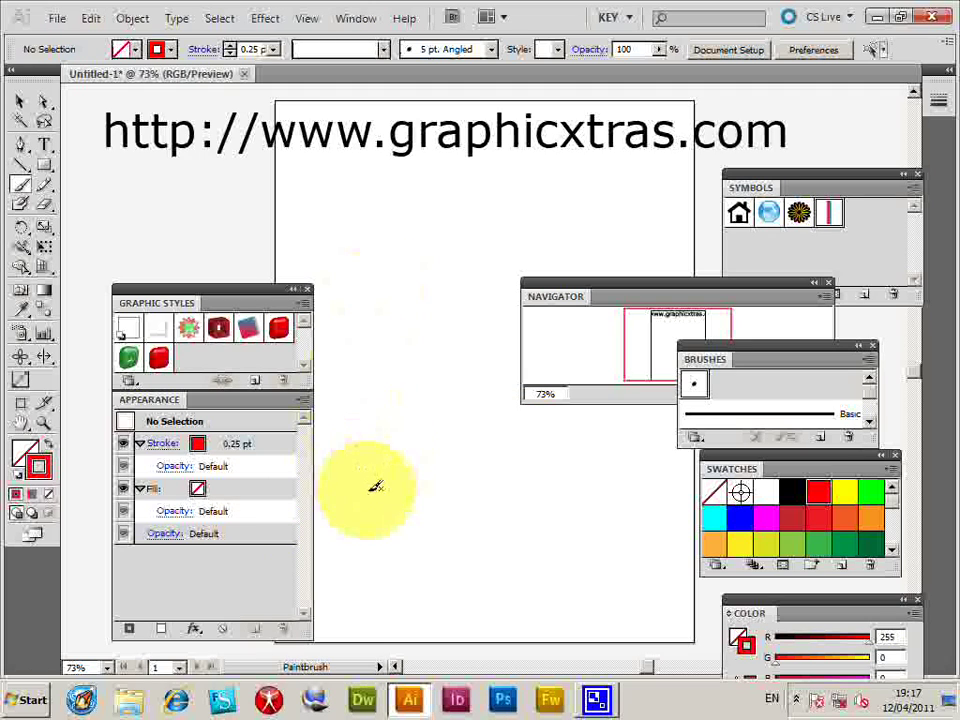
{"action": "left_click_drag", "start_coordinate": [371, 486], "coordinate": [358, 232]}
{"action": "left_click", "coordinate": [20, 101]}
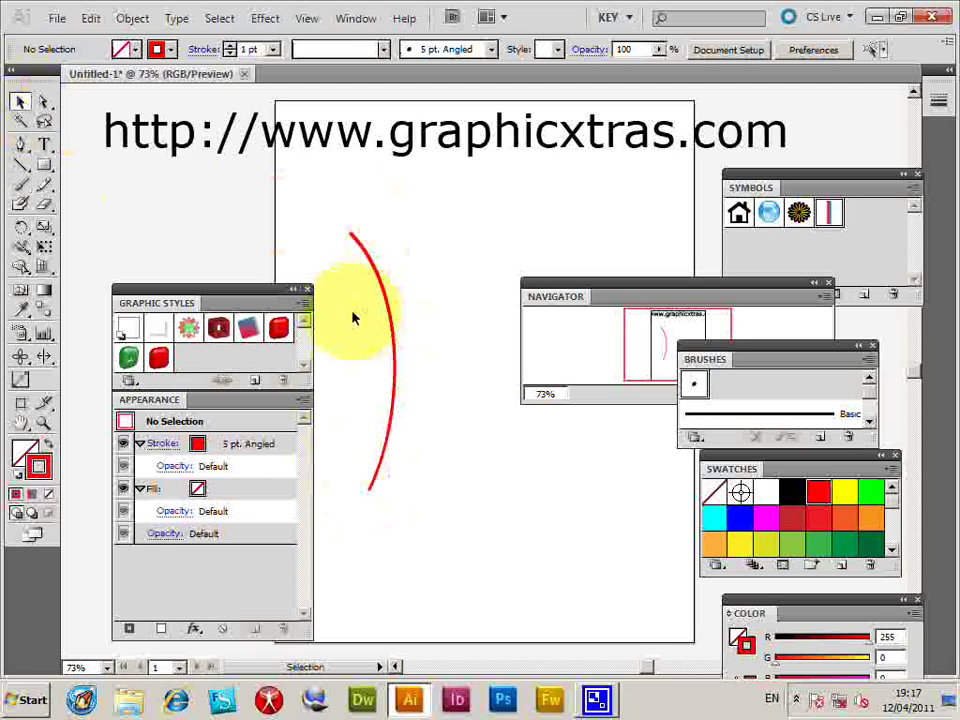
{"action": "left_click", "coordinate": [394, 318]}
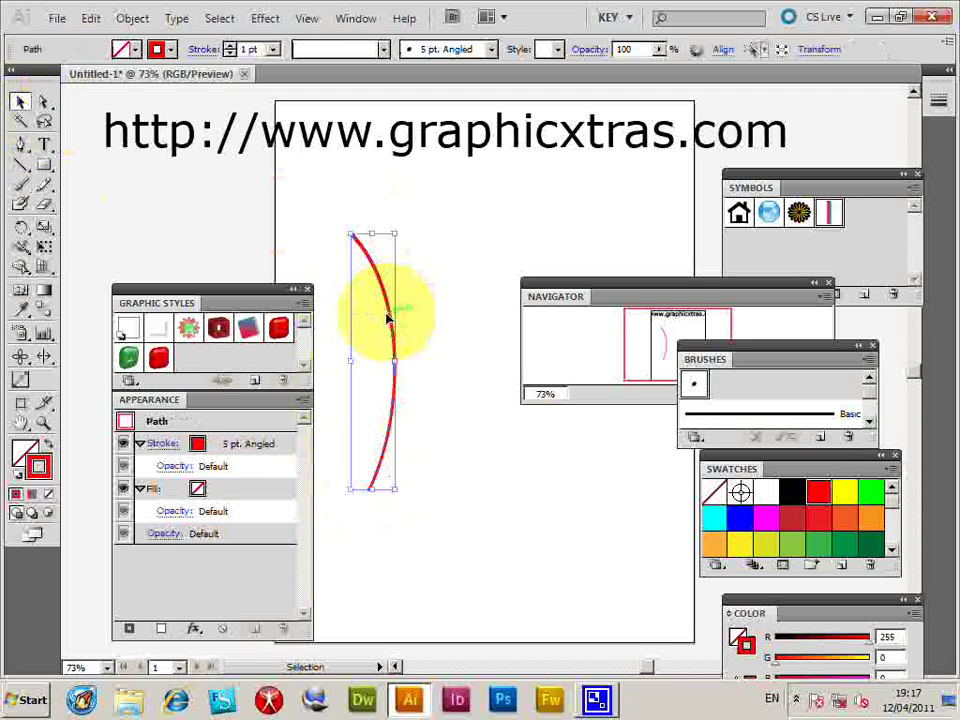
{"action": "left_click", "coordinate": [159, 360]}
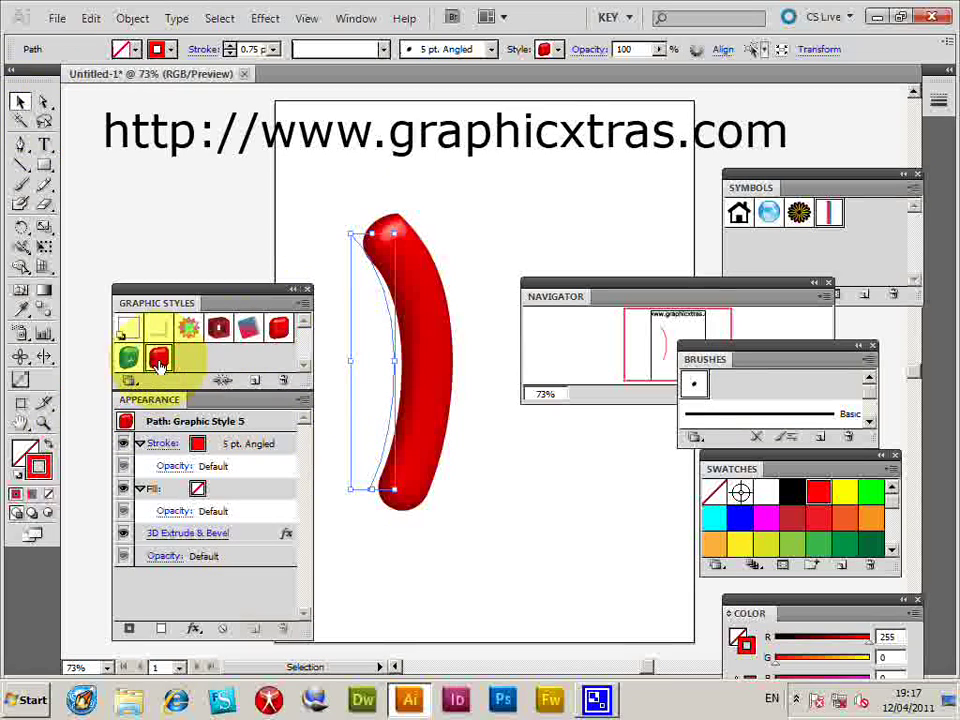
Paint a second curved tube stroke to the right and select it.
{"action": "left_click", "coordinate": [21, 185]}
{"action": "left_click_drag", "start_coordinate": [424, 554], "coordinate": [492, 268]}
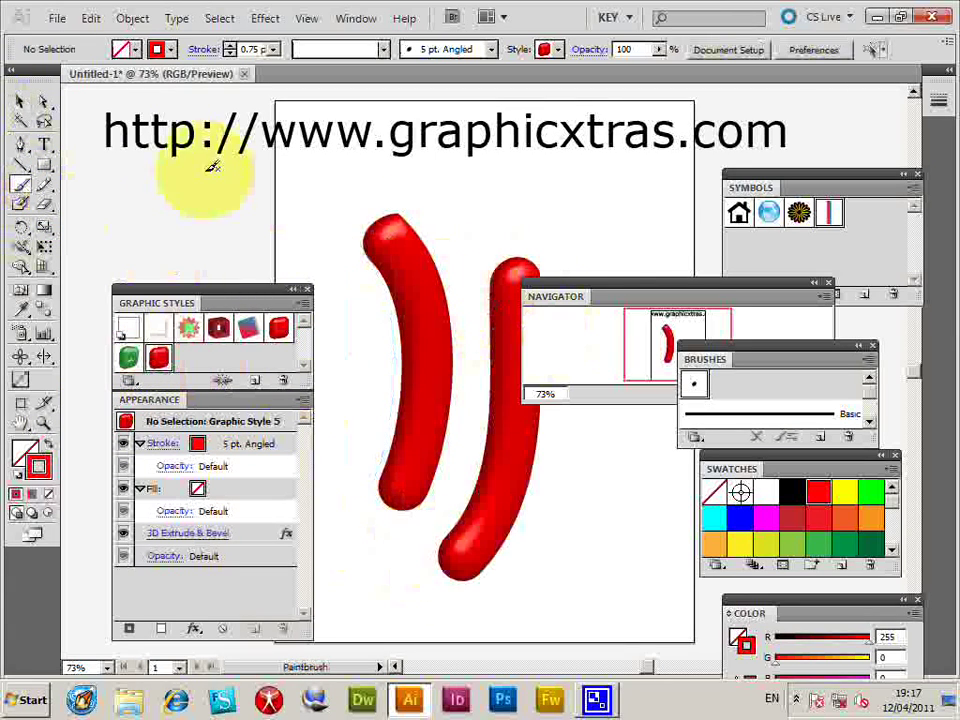
{"action": "left_click", "coordinate": [21, 101]}
{"action": "left_click", "coordinate": [511, 422]}
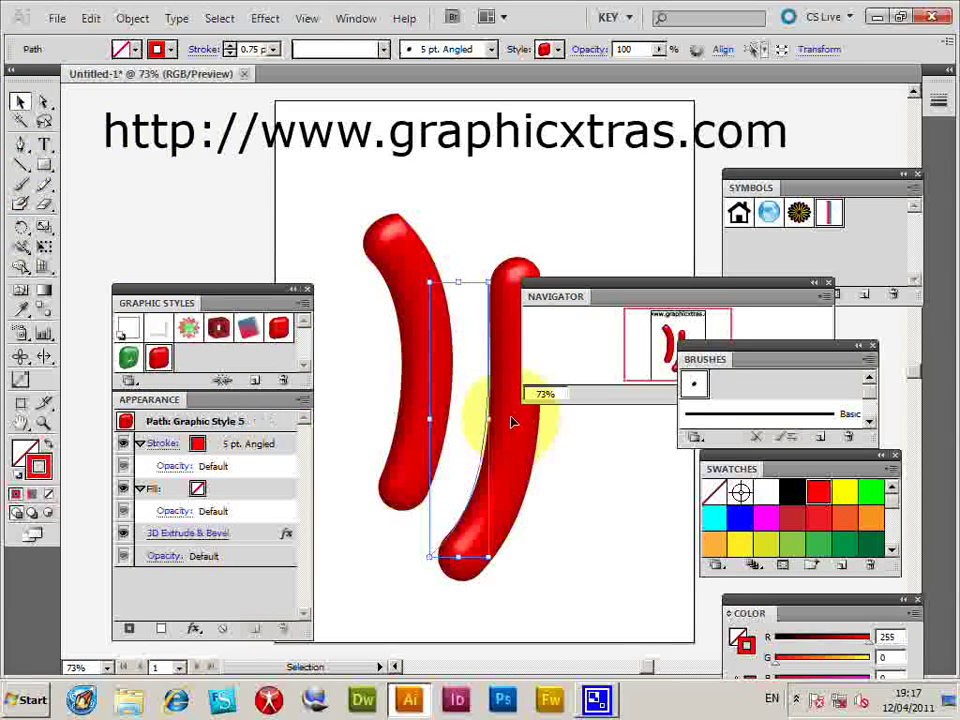
Change the second tube's stroke to green and rotate it to lean across the red tube.
{"action": "left_click", "coordinate": [135, 49]}
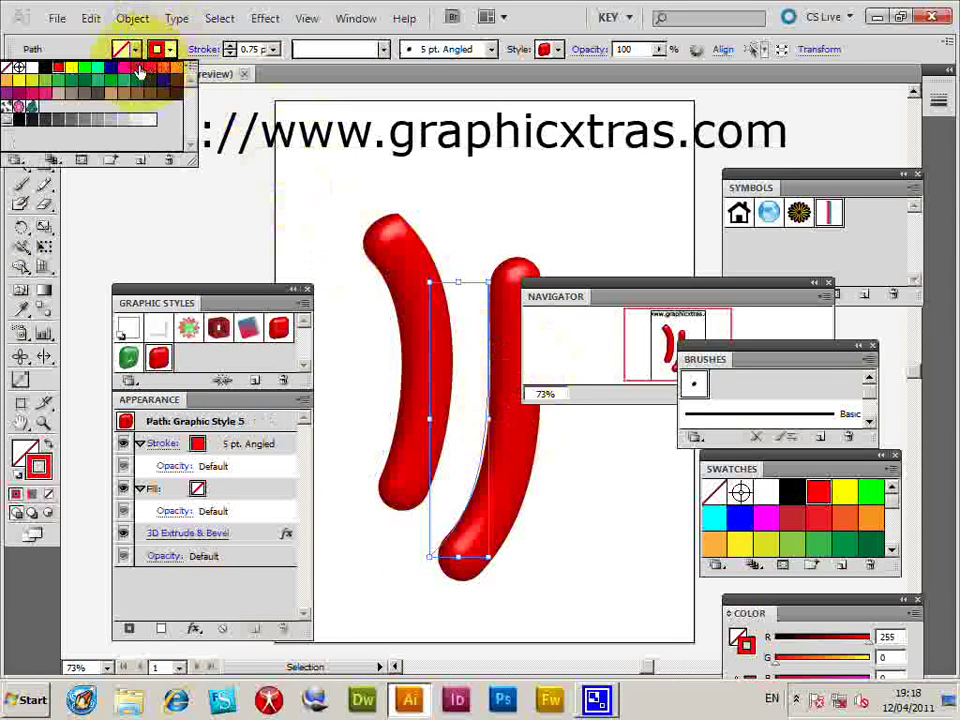
{"action": "left_click", "coordinate": [97, 68]}
{"action": "left_click", "coordinate": [85, 70]}
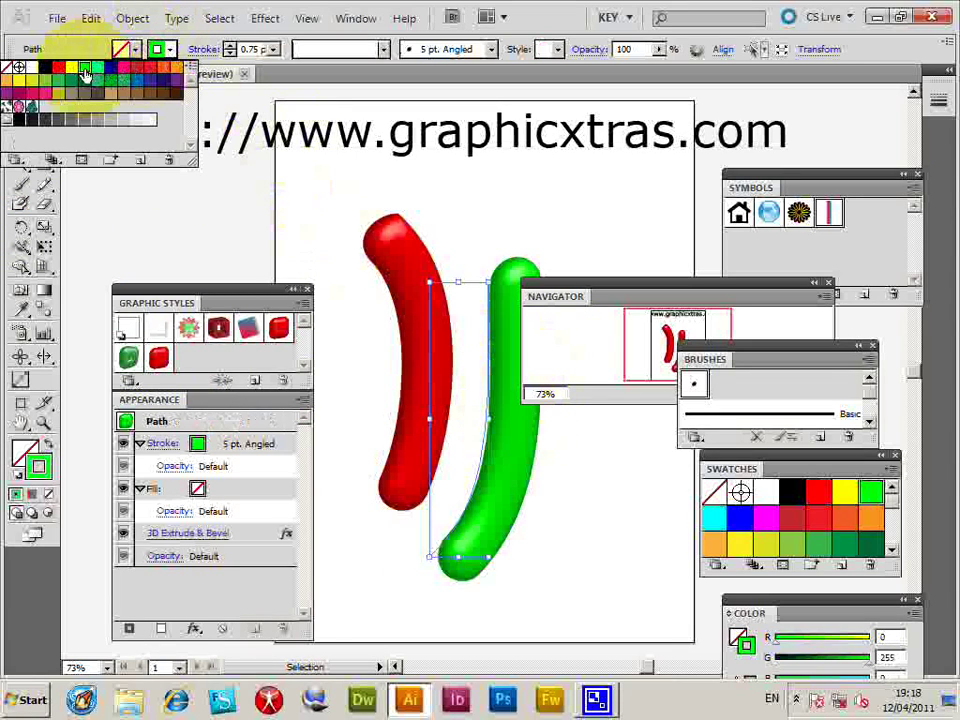
{"action": "left_click", "coordinate": [452, 275]}
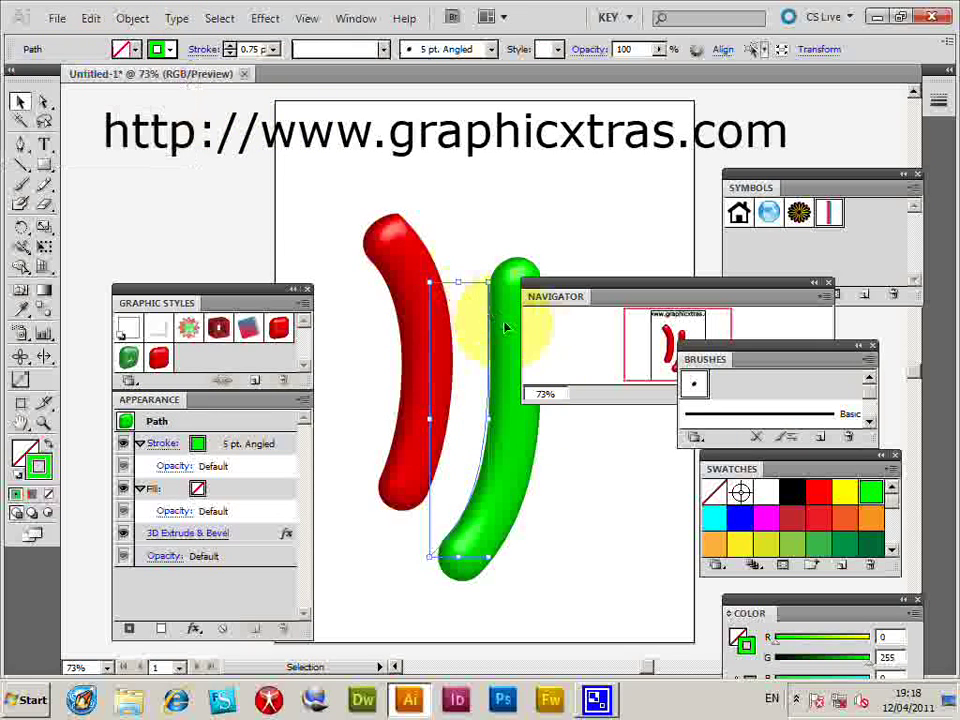
{"action": "left_click_drag", "start_coordinate": [493, 428], "coordinate": [496, 393]}
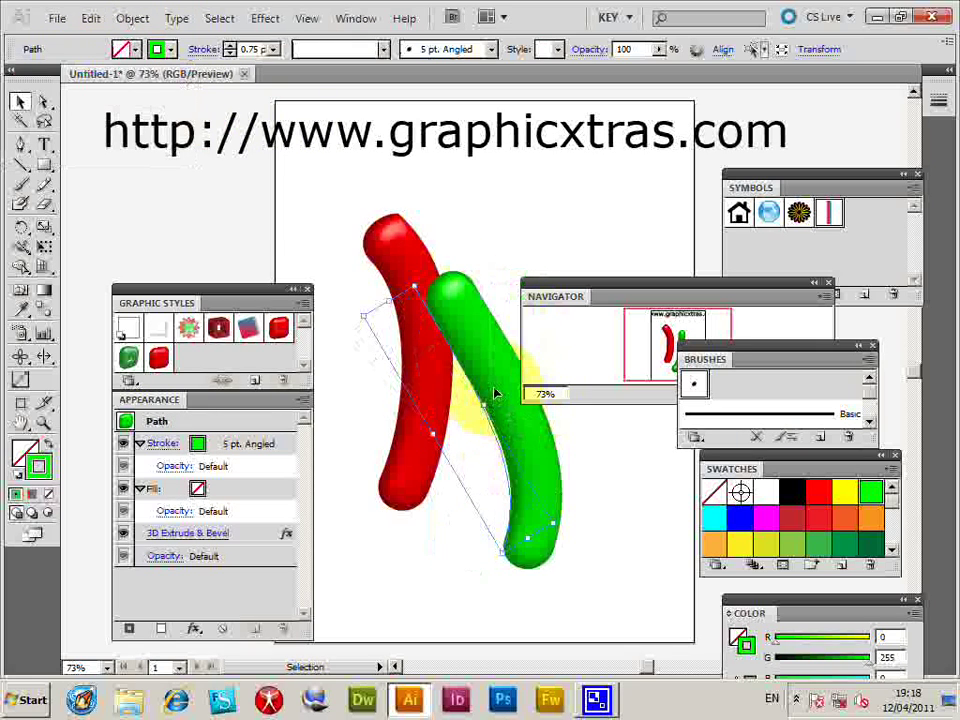
Re-angle the green tube's 3D rotation to about -2°, -30°, 2° with Preview on.
{"action": "left_click", "coordinate": [196, 538]}
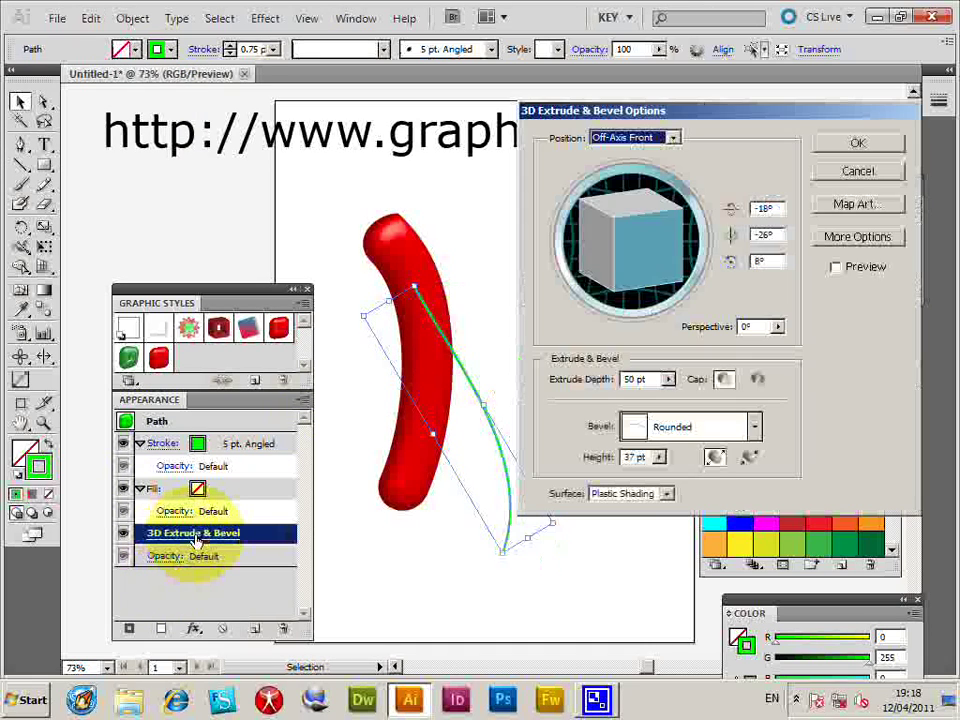
{"action": "left_click", "coordinate": [835, 268]}
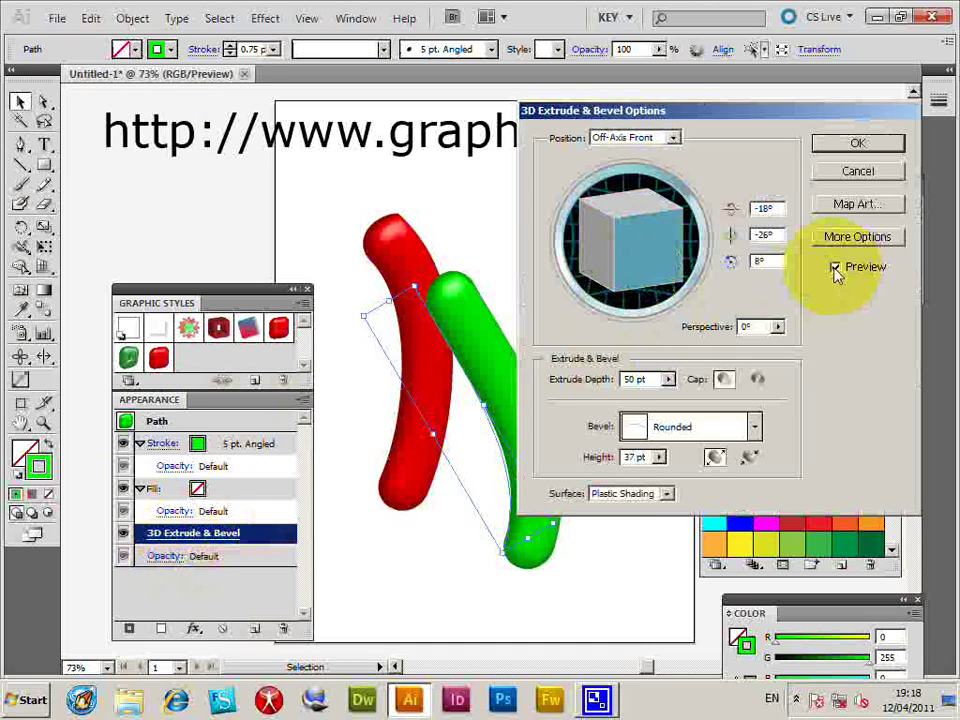
{"action": "left_click_drag", "start_coordinate": [646, 243], "coordinate": [636, 268]}
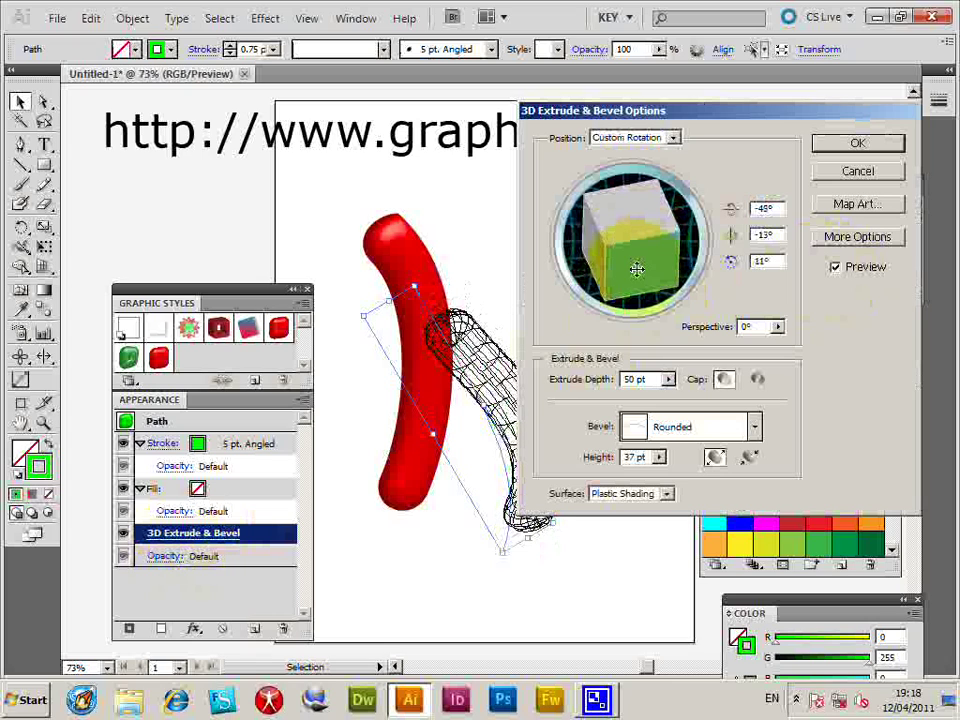
{"action": "left_click_drag", "start_coordinate": [636, 268], "coordinate": [565, 250]}
Move the light to the upper left, set perspective to 160°, and apply the 3D settings.
{"action": "left_click", "coordinate": [857, 237]}
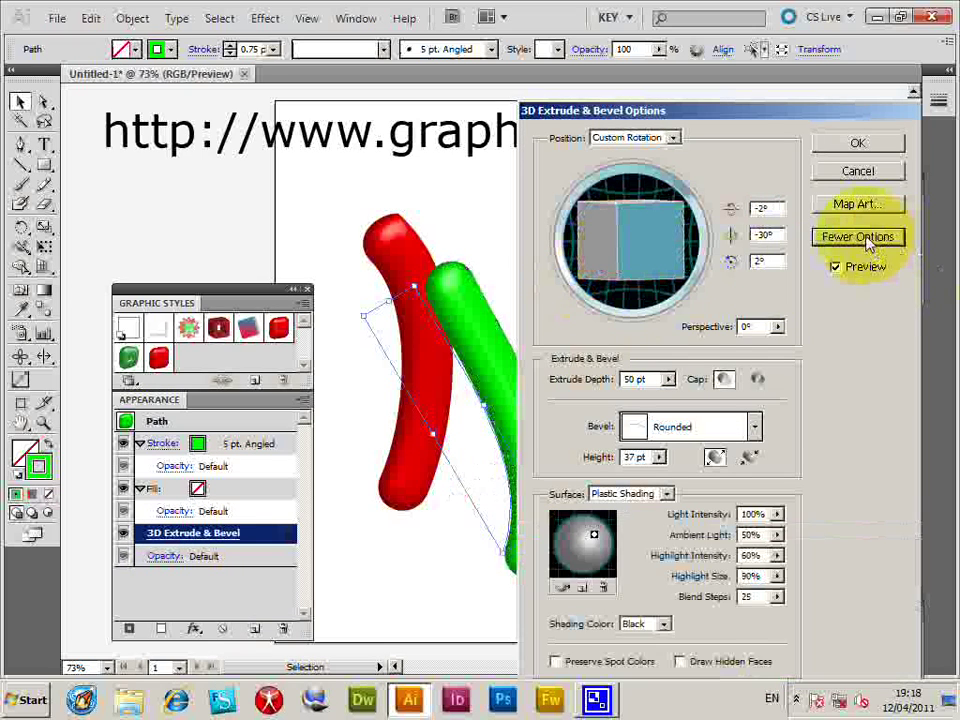
{"action": "left_click_drag", "start_coordinate": [590, 539], "coordinate": [567, 556]}
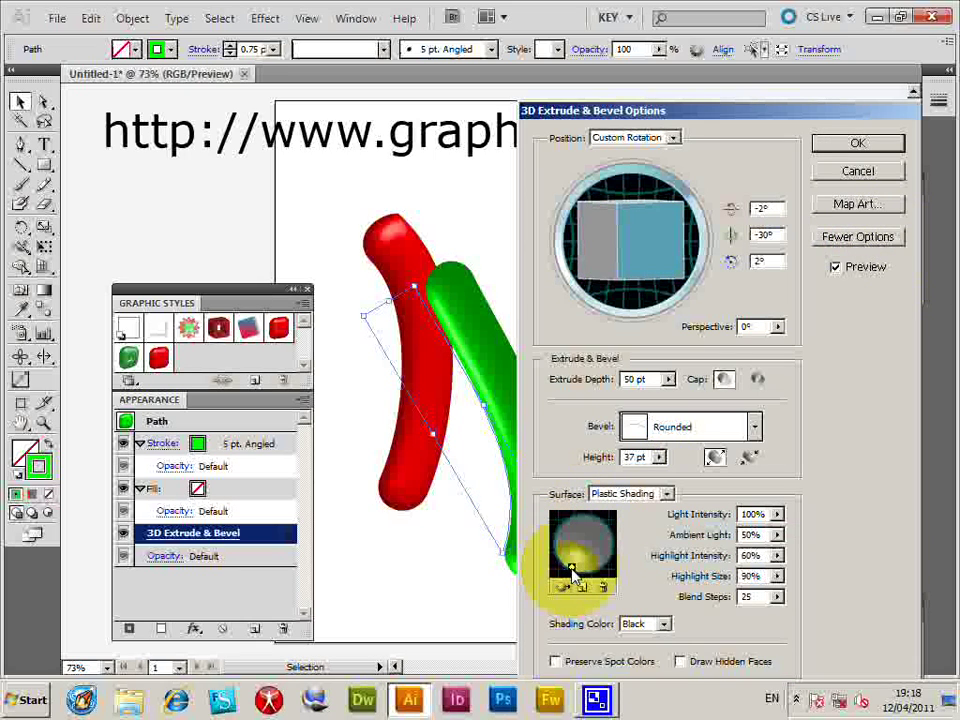
{"action": "left_click_drag", "start_coordinate": [571, 573], "coordinate": [568, 531]}
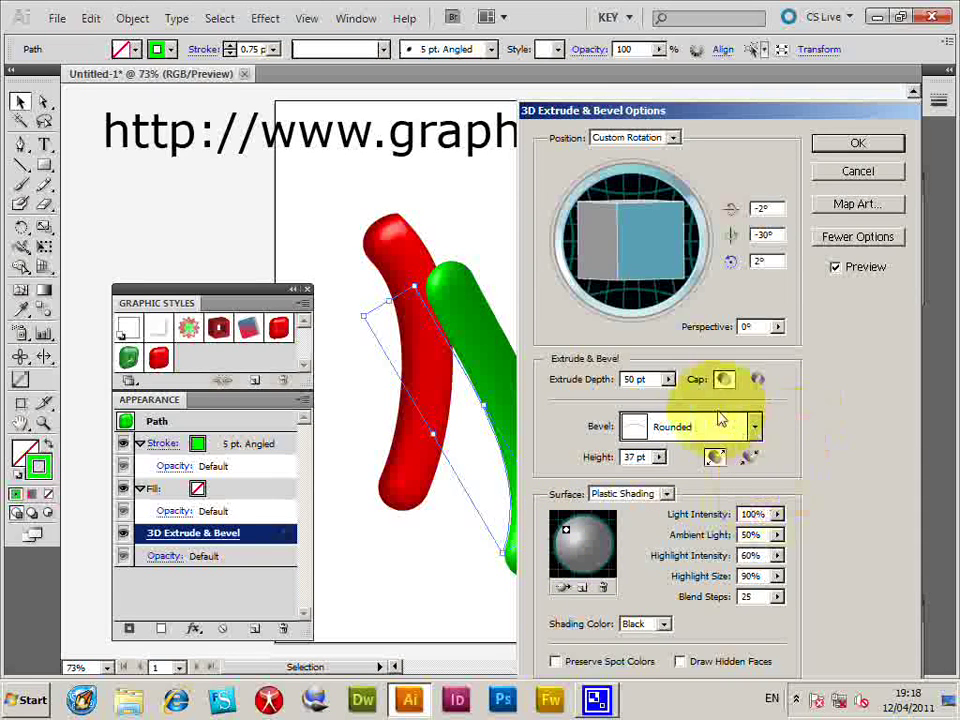
{"action": "left_click", "coordinate": [778, 327]}
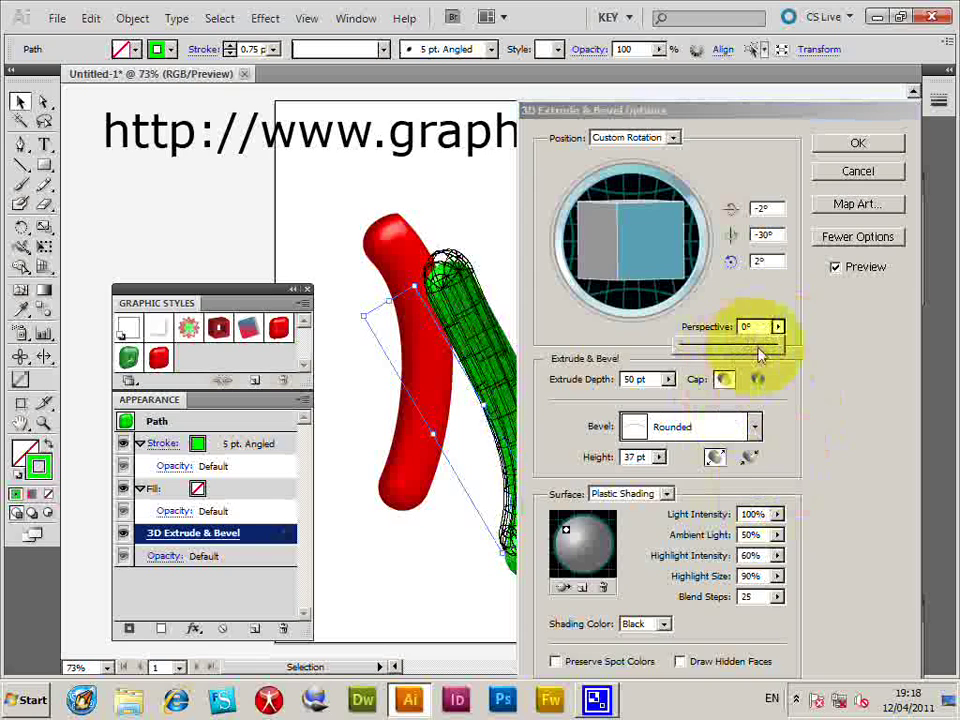
{"action": "left_click_drag", "start_coordinate": [760, 352], "coordinate": [786, 349]}
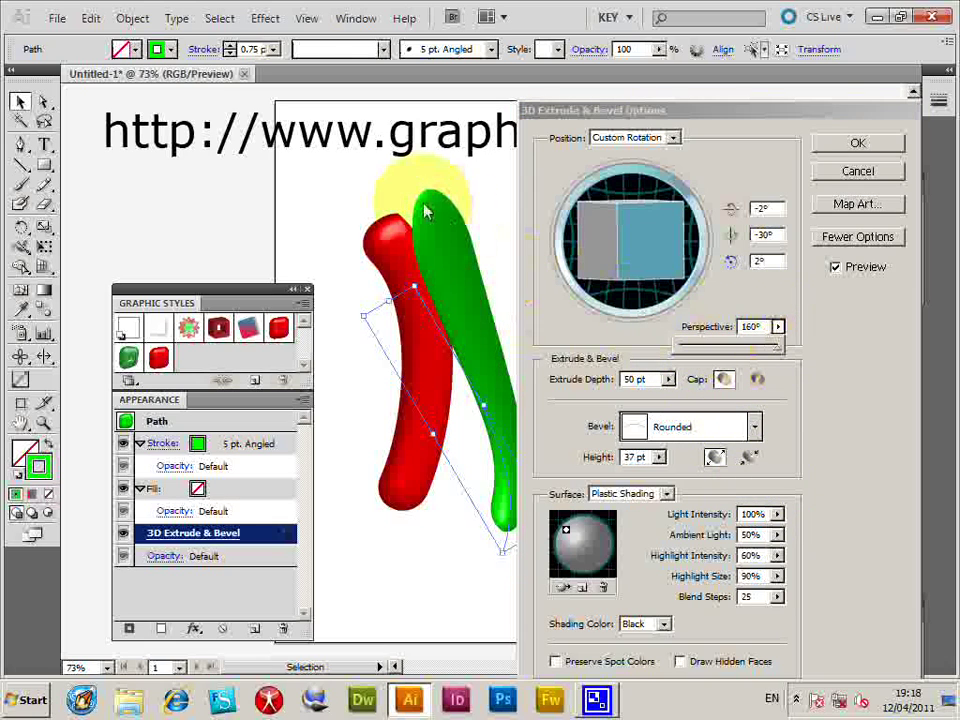
{"action": "left_click", "coordinate": [858, 145]}
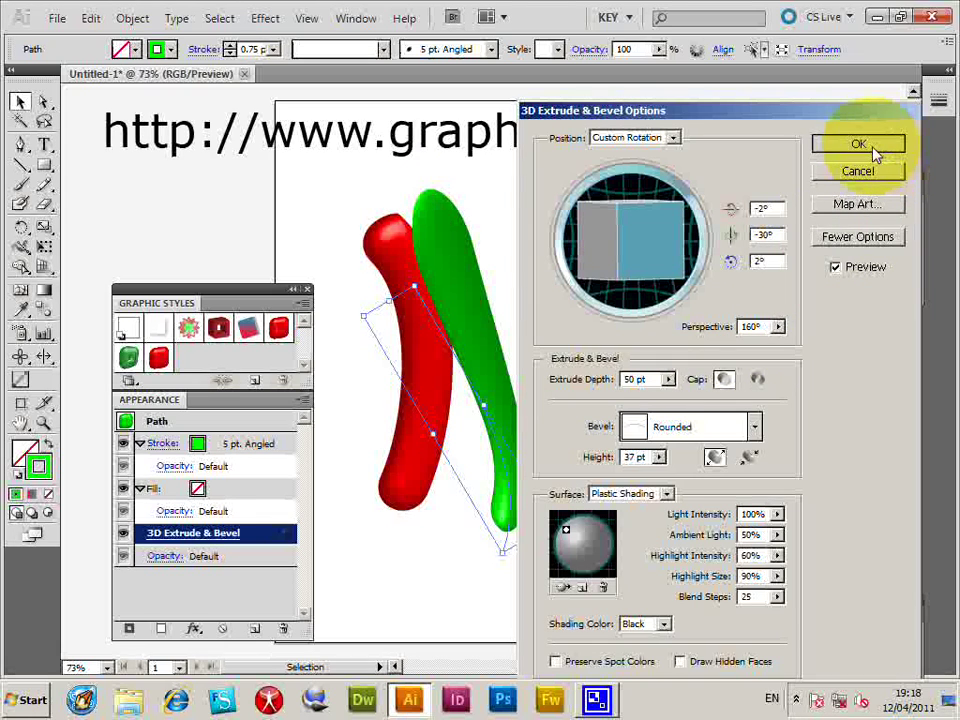
Save the green tube's look as new Graphic Style 6.
{"action": "left_click", "coordinate": [304, 306]}
{"action": "left_click", "coordinate": [363, 308]}
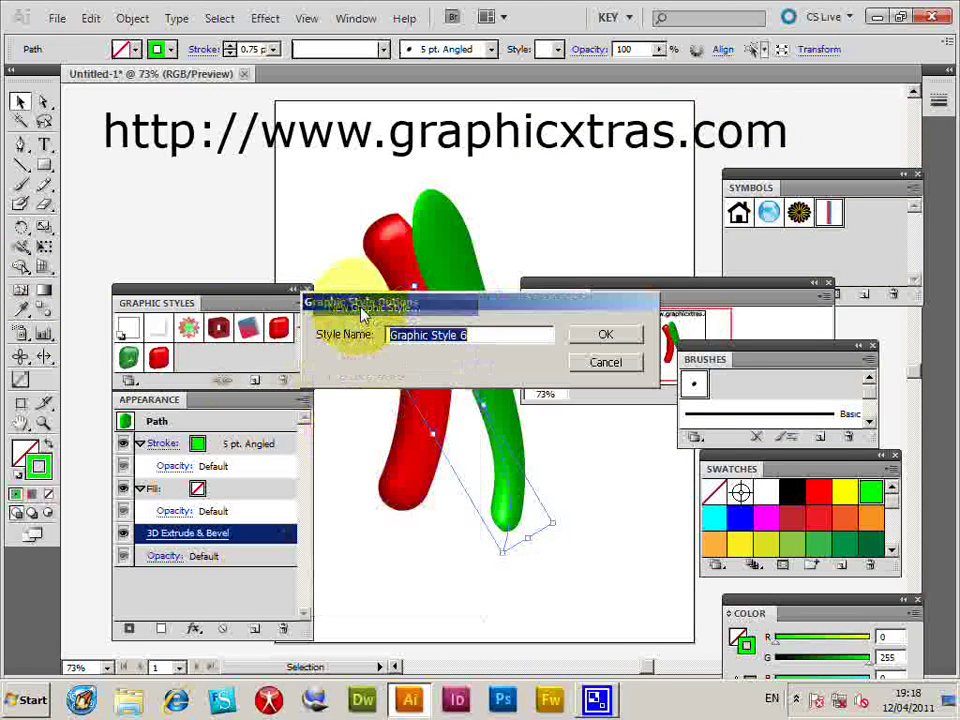
{"action": "left_click", "coordinate": [588, 336]}
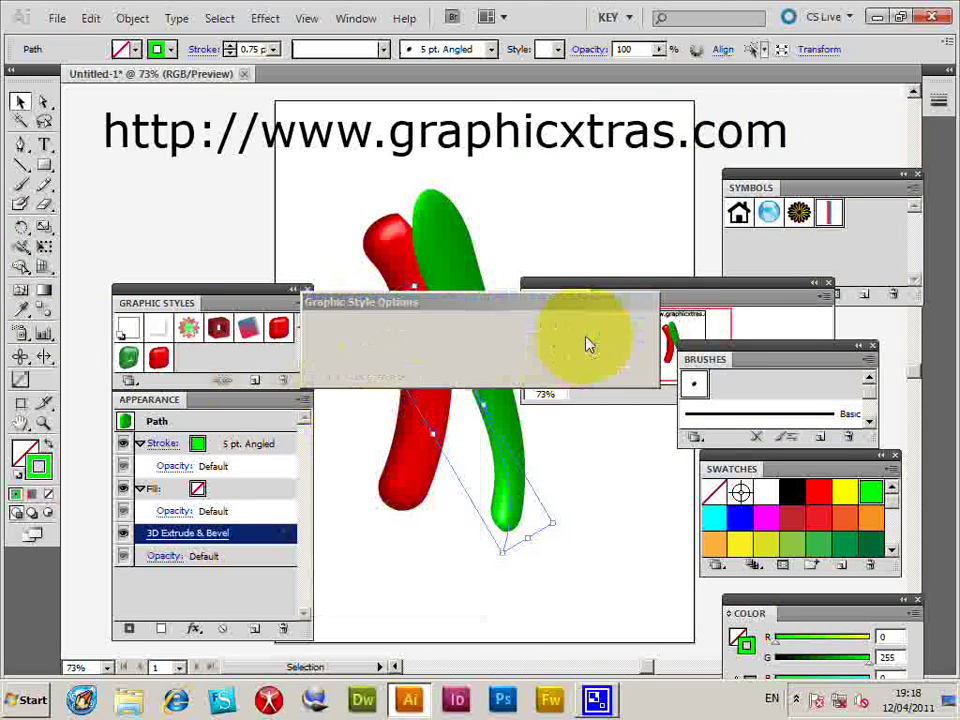
Paint five more Paintbrush strokes that render as green 3D tubes across the artboard.
{"action": "left_click", "coordinate": [22, 187]}
{"action": "mouse_move", "coordinate": [340, 420]}
{"action": "left_mouse_down"}
{"action": "mouse_move", "coordinate": [482, 279]}
{"action": "mouse_move", "coordinate": [386, 375]}
{"action": "mouse_move", "coordinate": [345, 480]}
{"action": "left_mouse_up"}
{"action": "mouse_move", "coordinate": [396, 535]}
{"action": "left_mouse_down"}
{"action": "mouse_move", "coordinate": [368, 60]}
{"action": "mouse_move", "coordinate": [380, 140]}
{"action": "left_mouse_up"}
{"action": "mouse_move", "coordinate": [461, 505]}
{"action": "left_mouse_down"}
{"action": "mouse_move", "coordinate": [461, 514]}
{"action": "mouse_move", "coordinate": [285, 110]}
{"action": "left_mouse_up"}
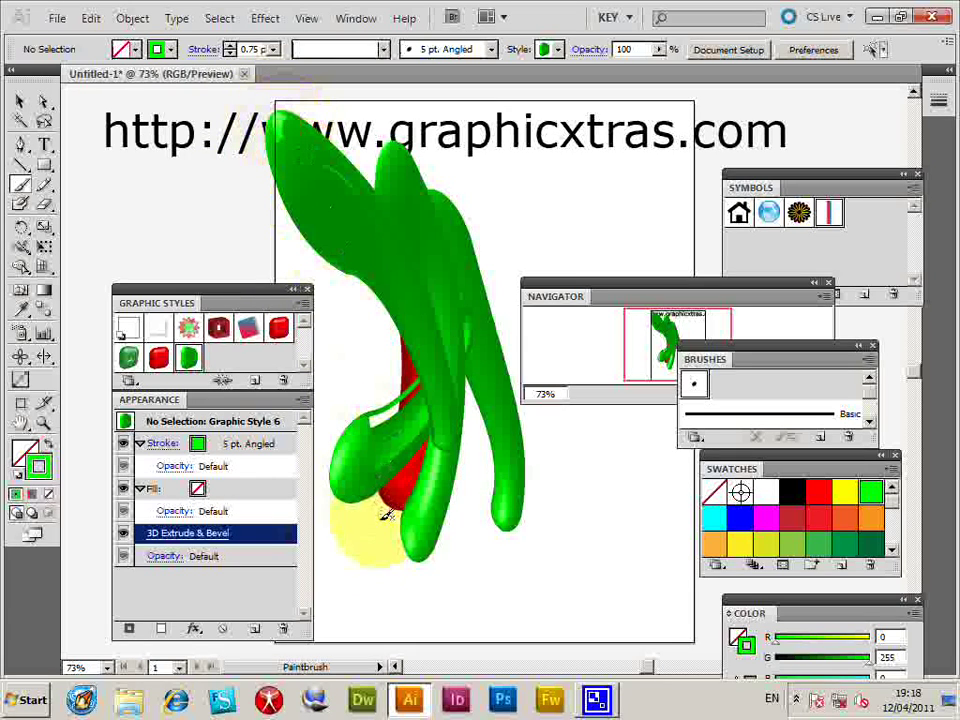
{"action": "left_click_drag", "start_coordinate": [420, 588], "coordinate": [495, 253]}
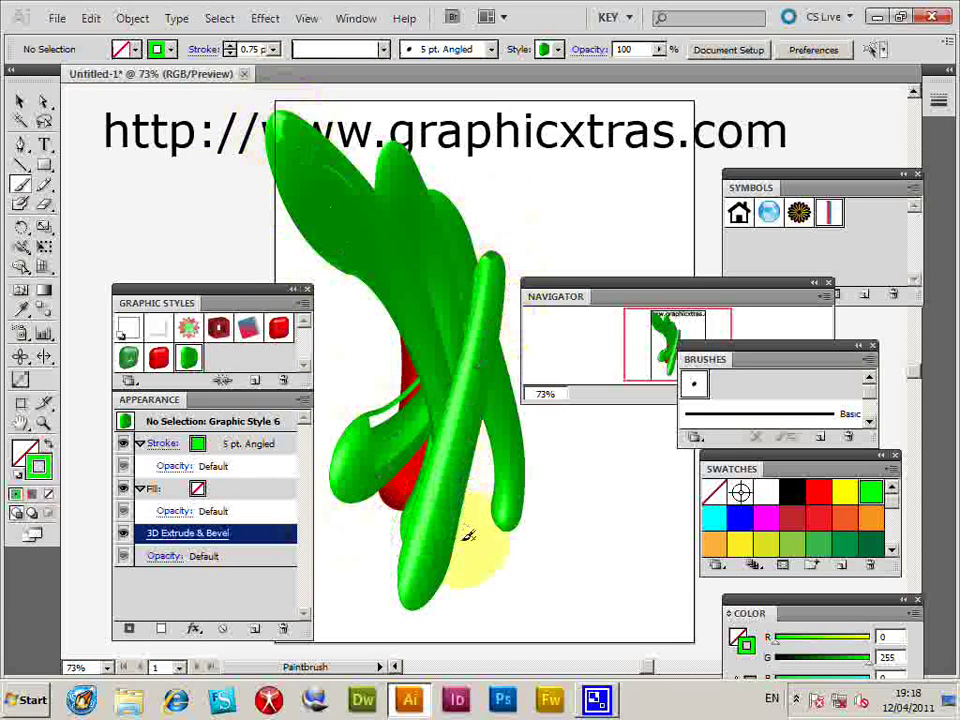
{"action": "mouse_move", "coordinate": [468, 535]}
{"action": "left_mouse_down"}
{"action": "mouse_move", "coordinate": [472, 480]}
{"action": "mouse_move", "coordinate": [356, 284]}
{"action": "mouse_move", "coordinate": [392, 303]}
{"action": "left_mouse_up"}
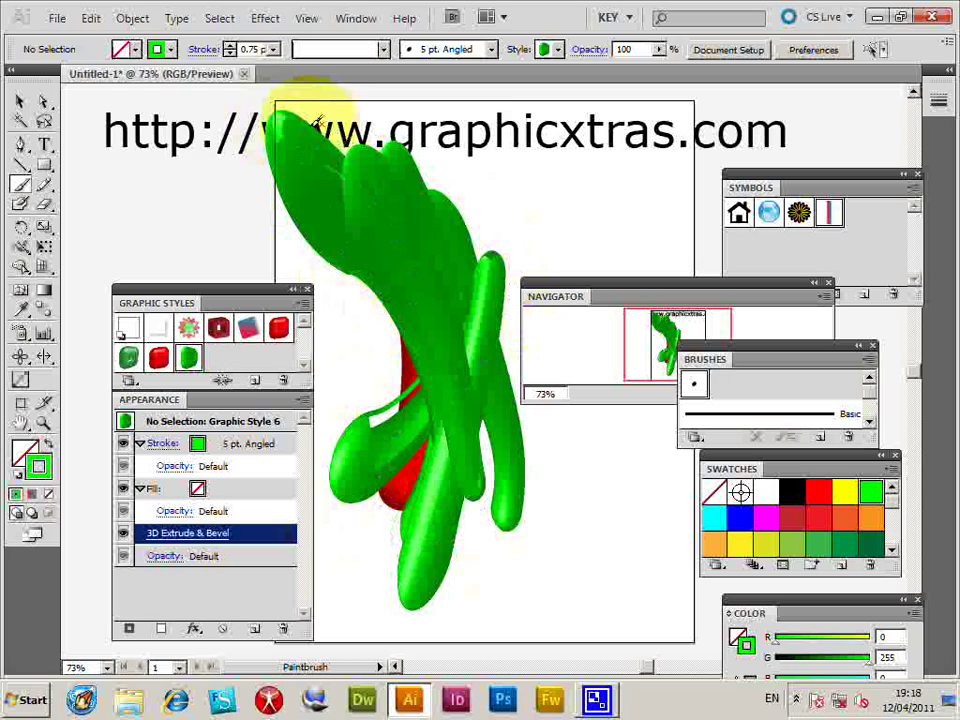
Move one green tube down and right, set its stroke weight to 0.25 pt, and shift it further right.
{"action": "left_click", "coordinate": [20, 103]}
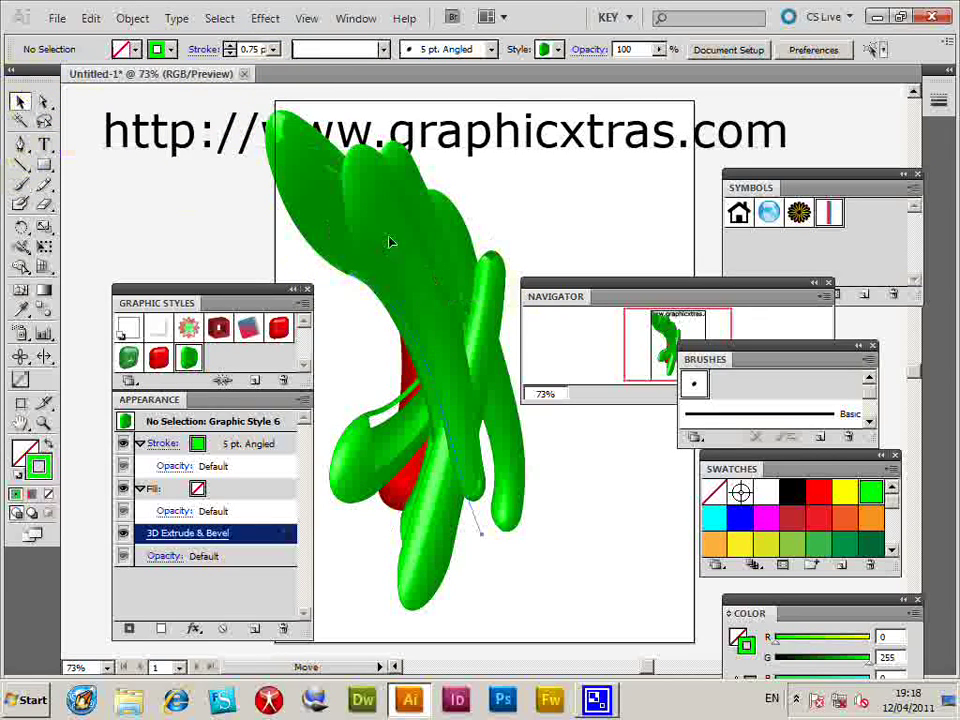
{"action": "left_click_drag", "start_coordinate": [390, 242], "coordinate": [442, 318]}
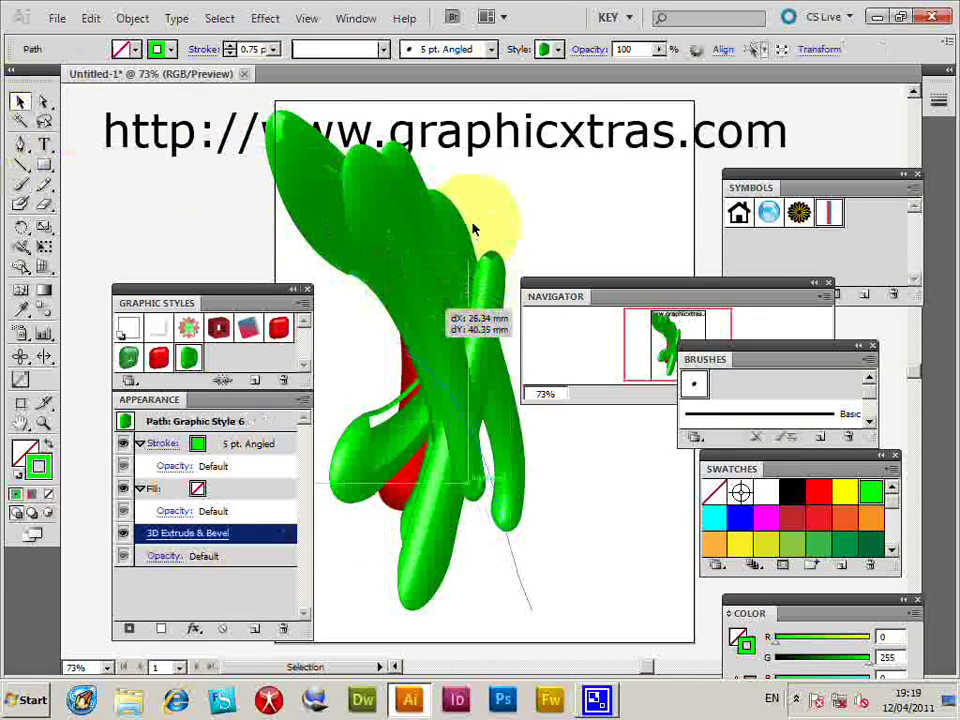
{"action": "left_click", "coordinate": [273, 49]}
{"action": "left_click", "coordinate": [262, 65]}
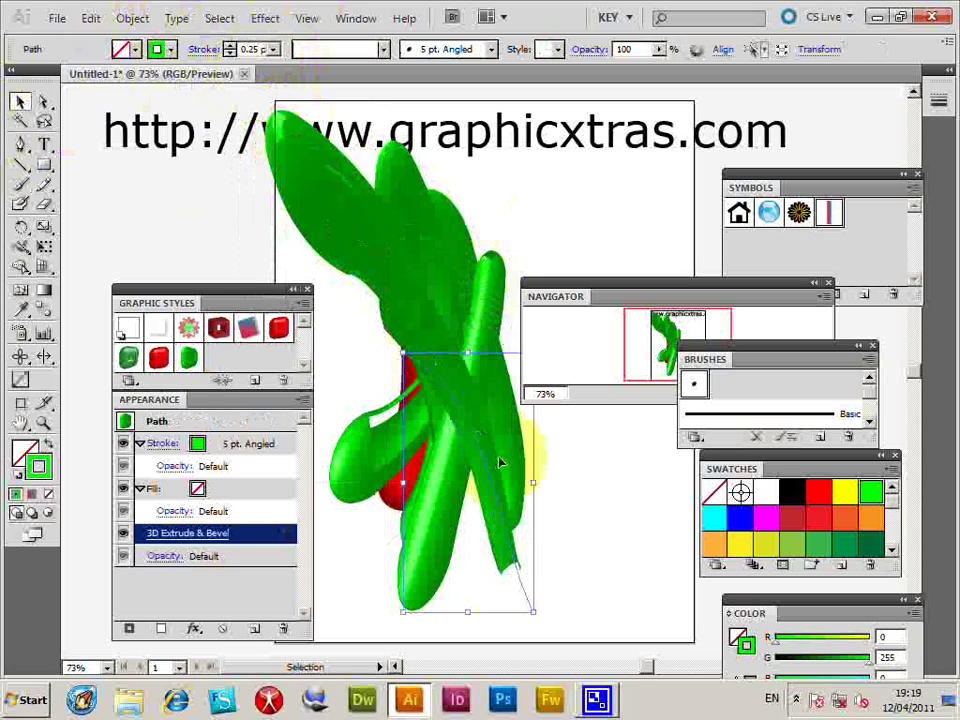
{"action": "left_click_drag", "start_coordinate": [502, 446], "coordinate": [490, 260]}
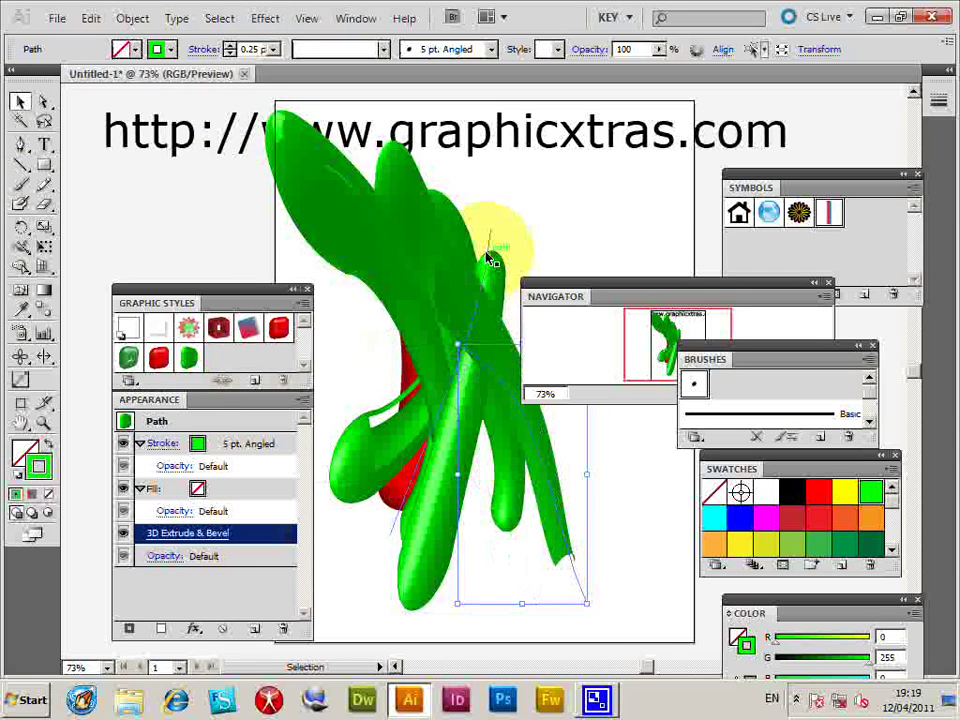